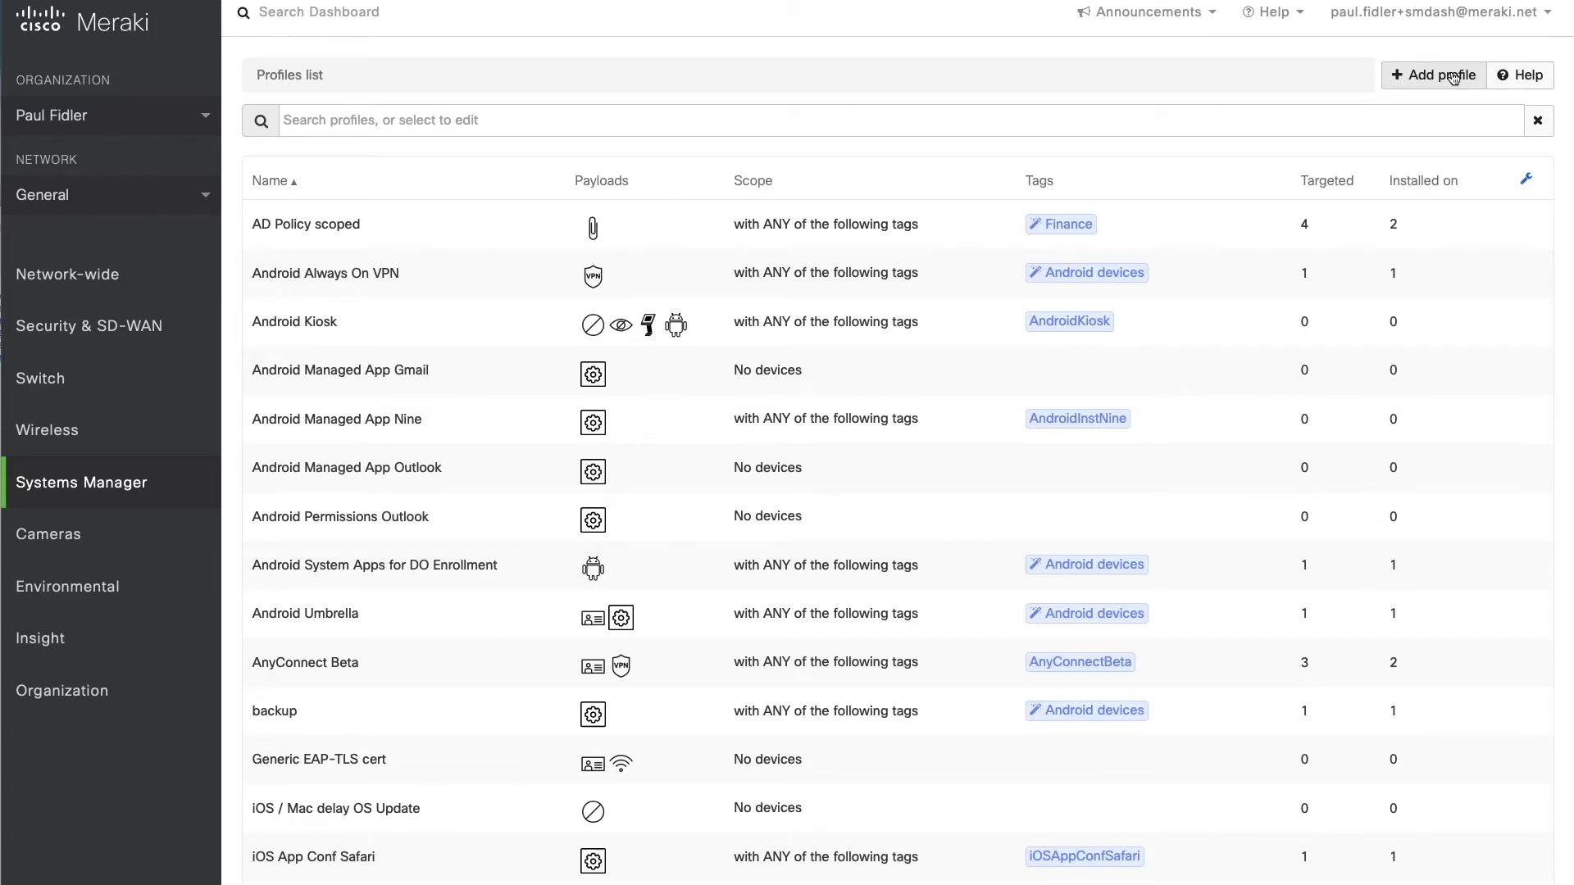
Step: Create a device profile named 'Android Chrome Content Filter' and list its addable settings payloads
click(1453, 78)
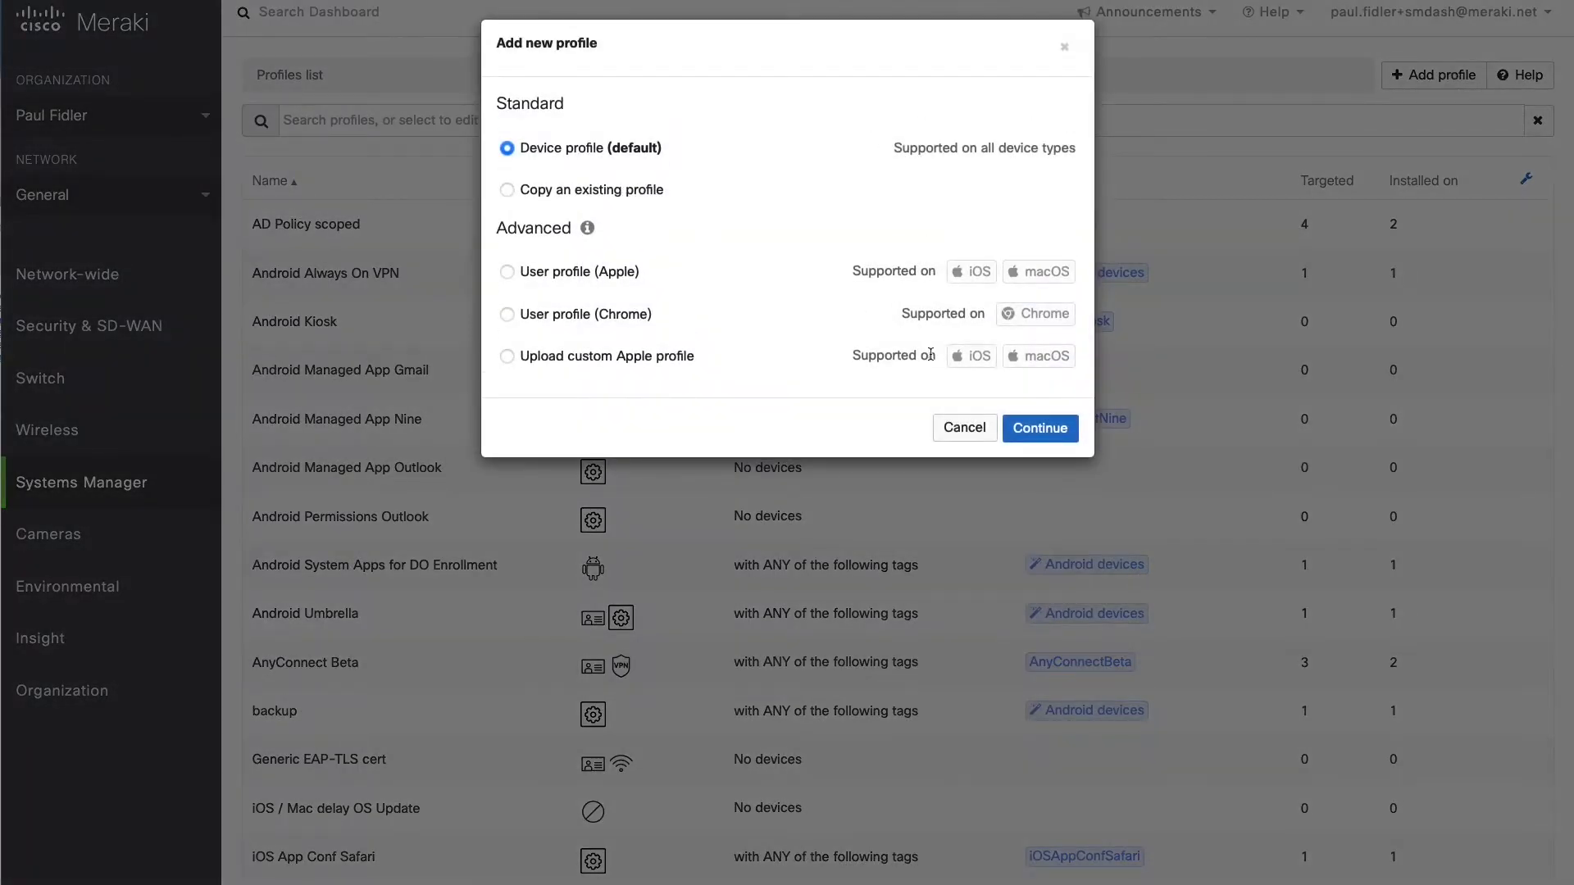
click(1024, 428)
triple_click(799, 288)
text(And)
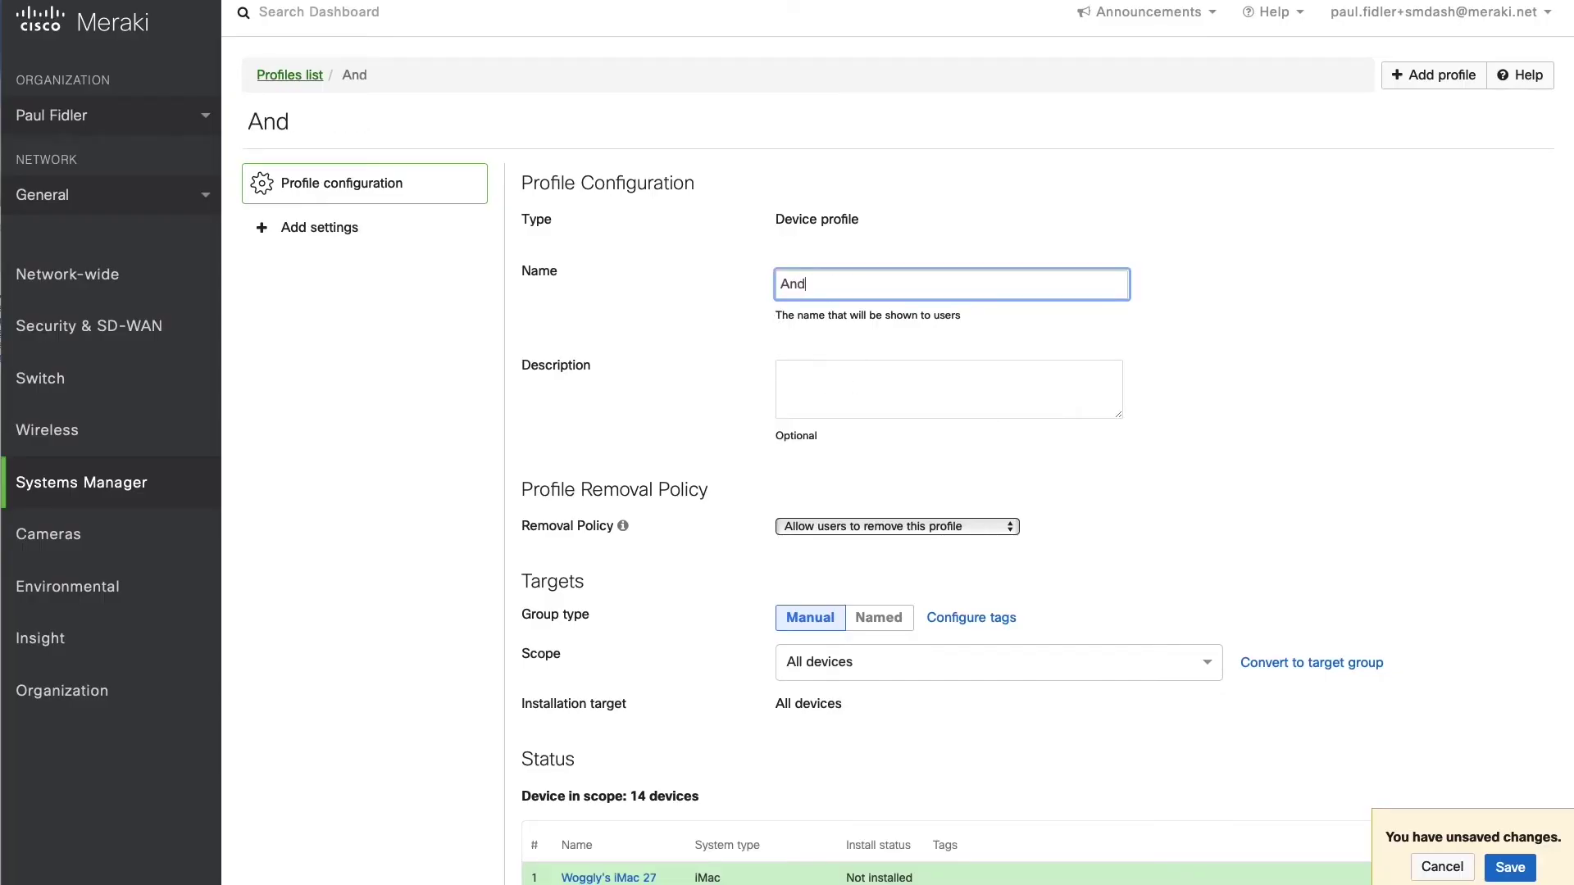
text(roid Chrome )
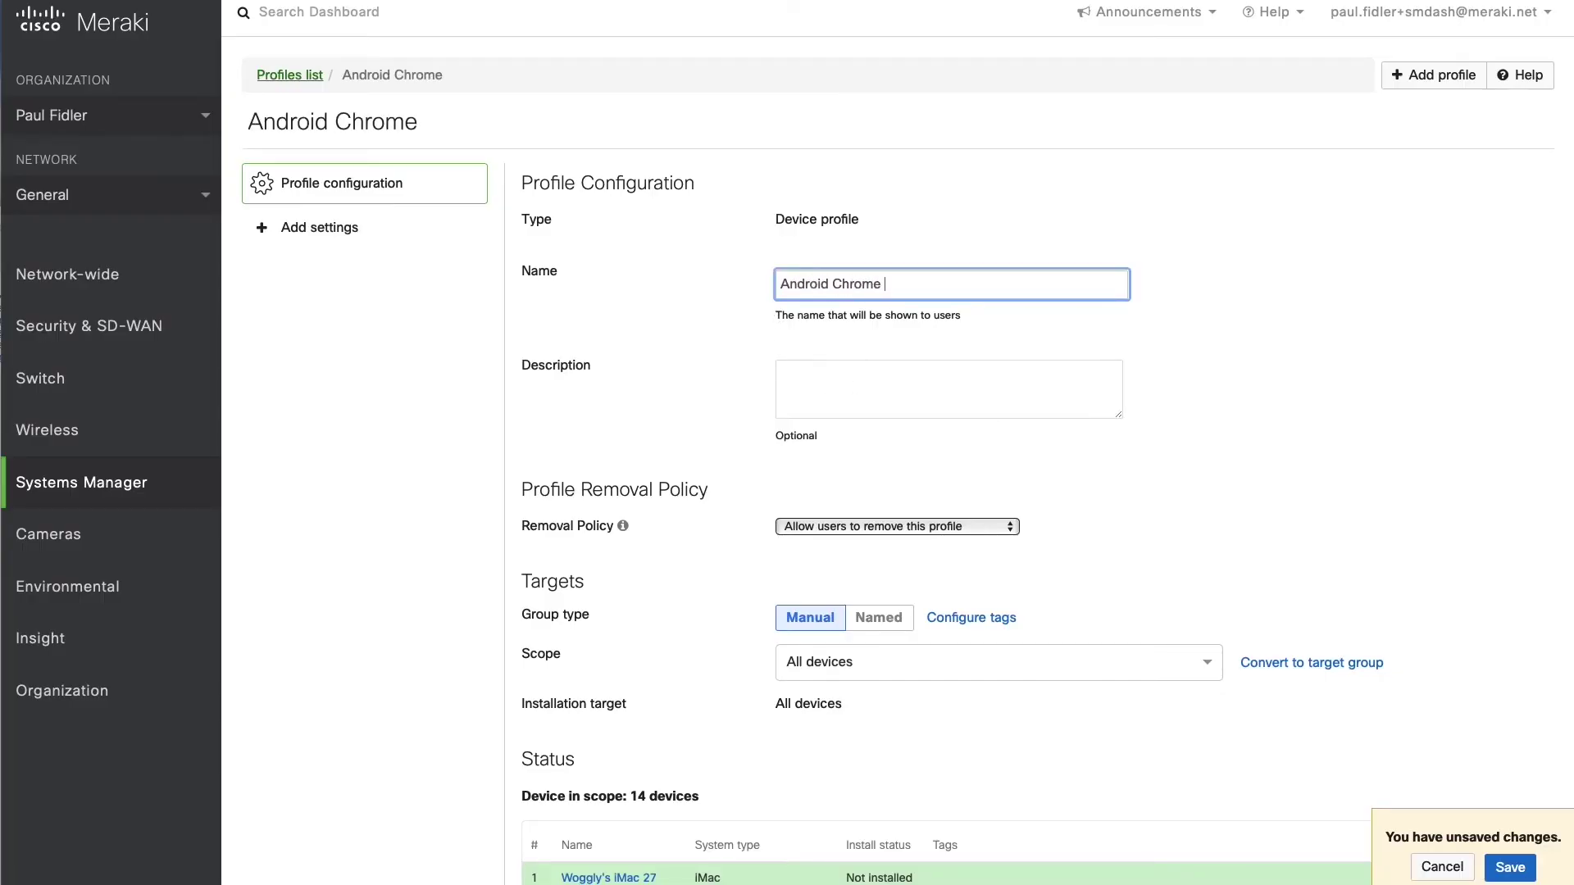
text(Content )
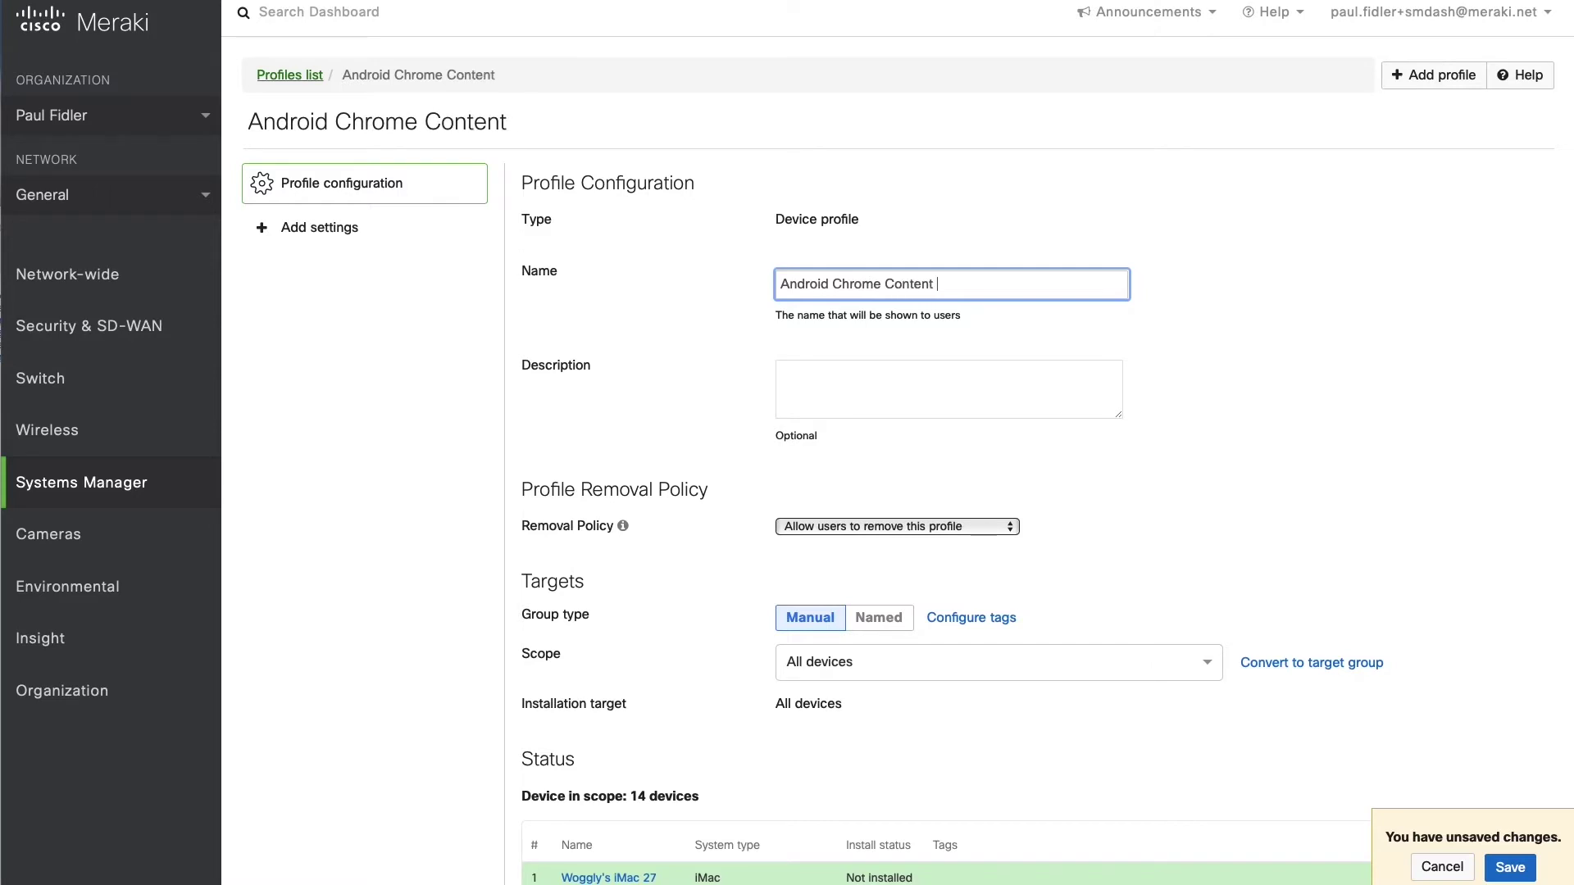
text(Filter)
click(373, 242)
Step: Add a Managed App Config payload for Android targeting Google Chrome: Fast & Secure
click(646, 289)
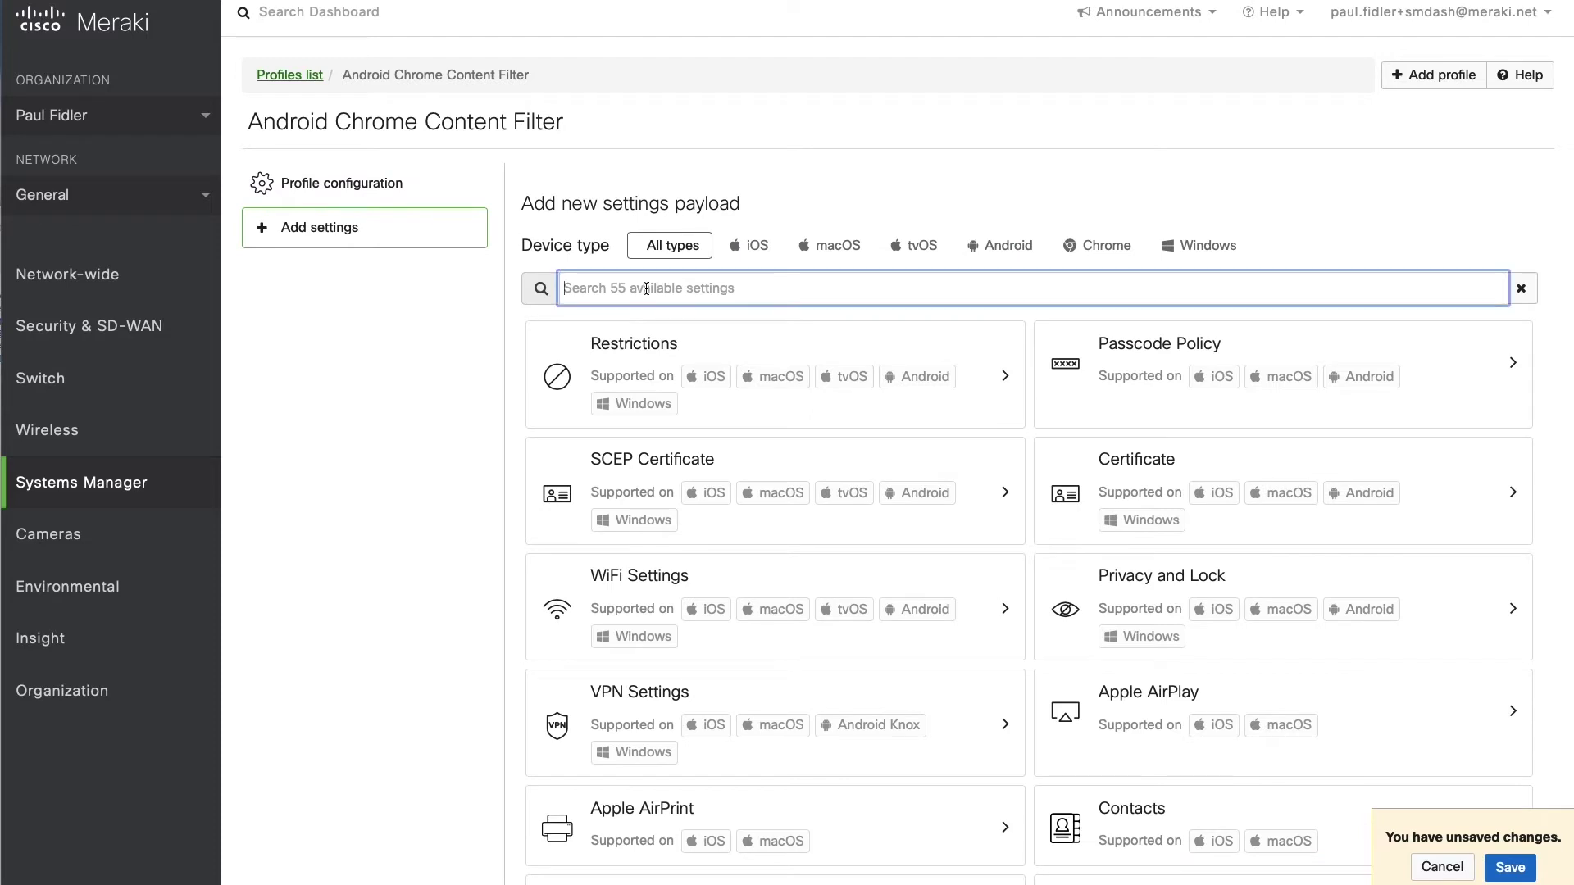
text(Manage)
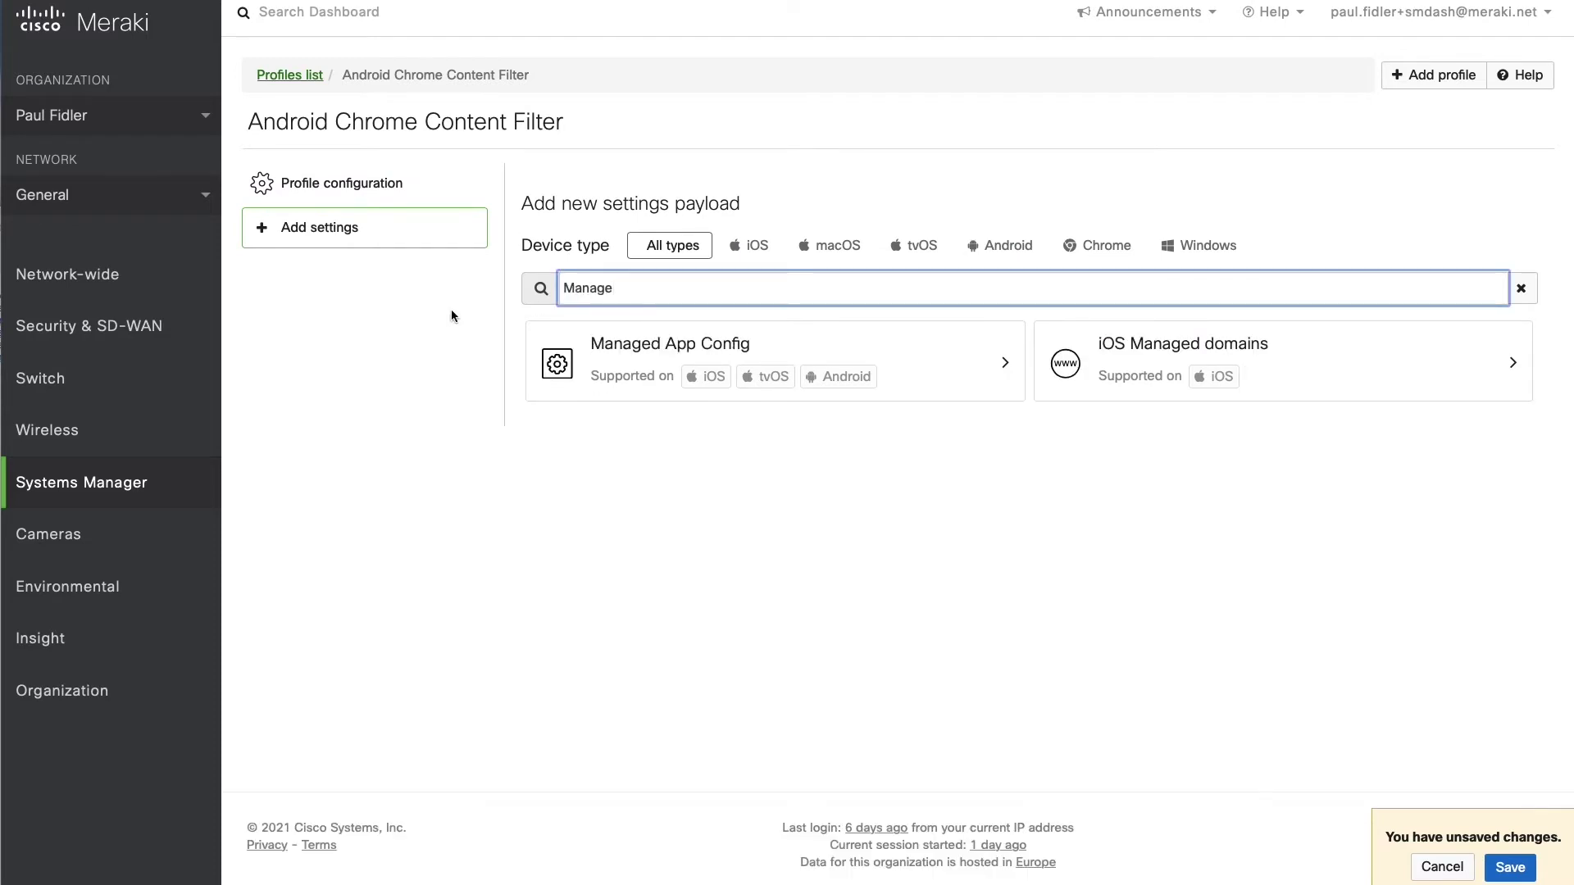
click(600, 376)
click(812, 239)
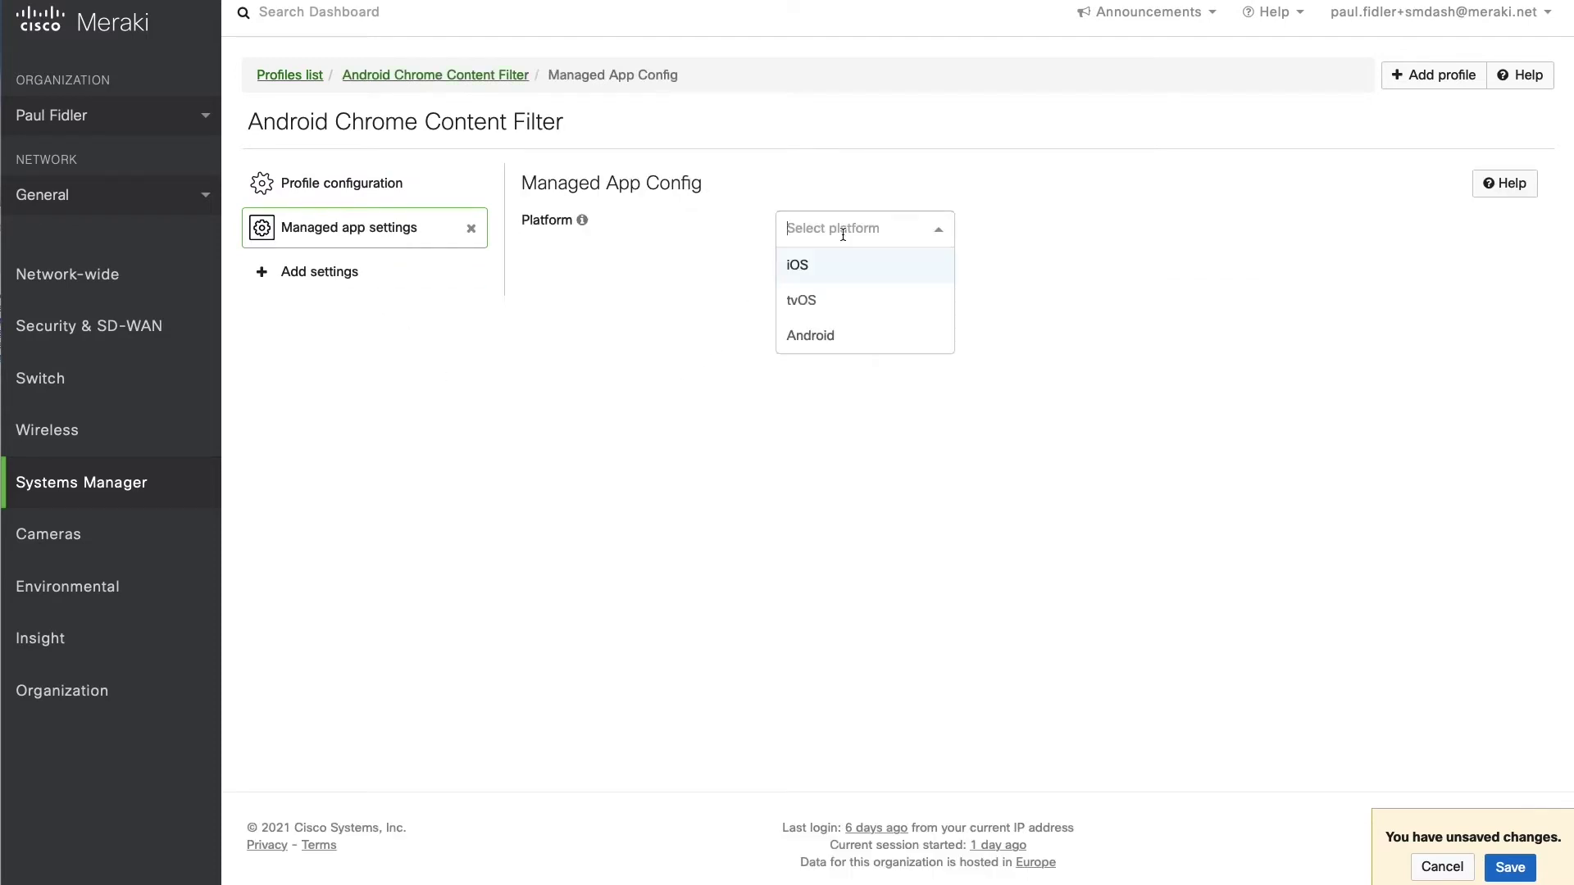
click(812, 332)
click(830, 304)
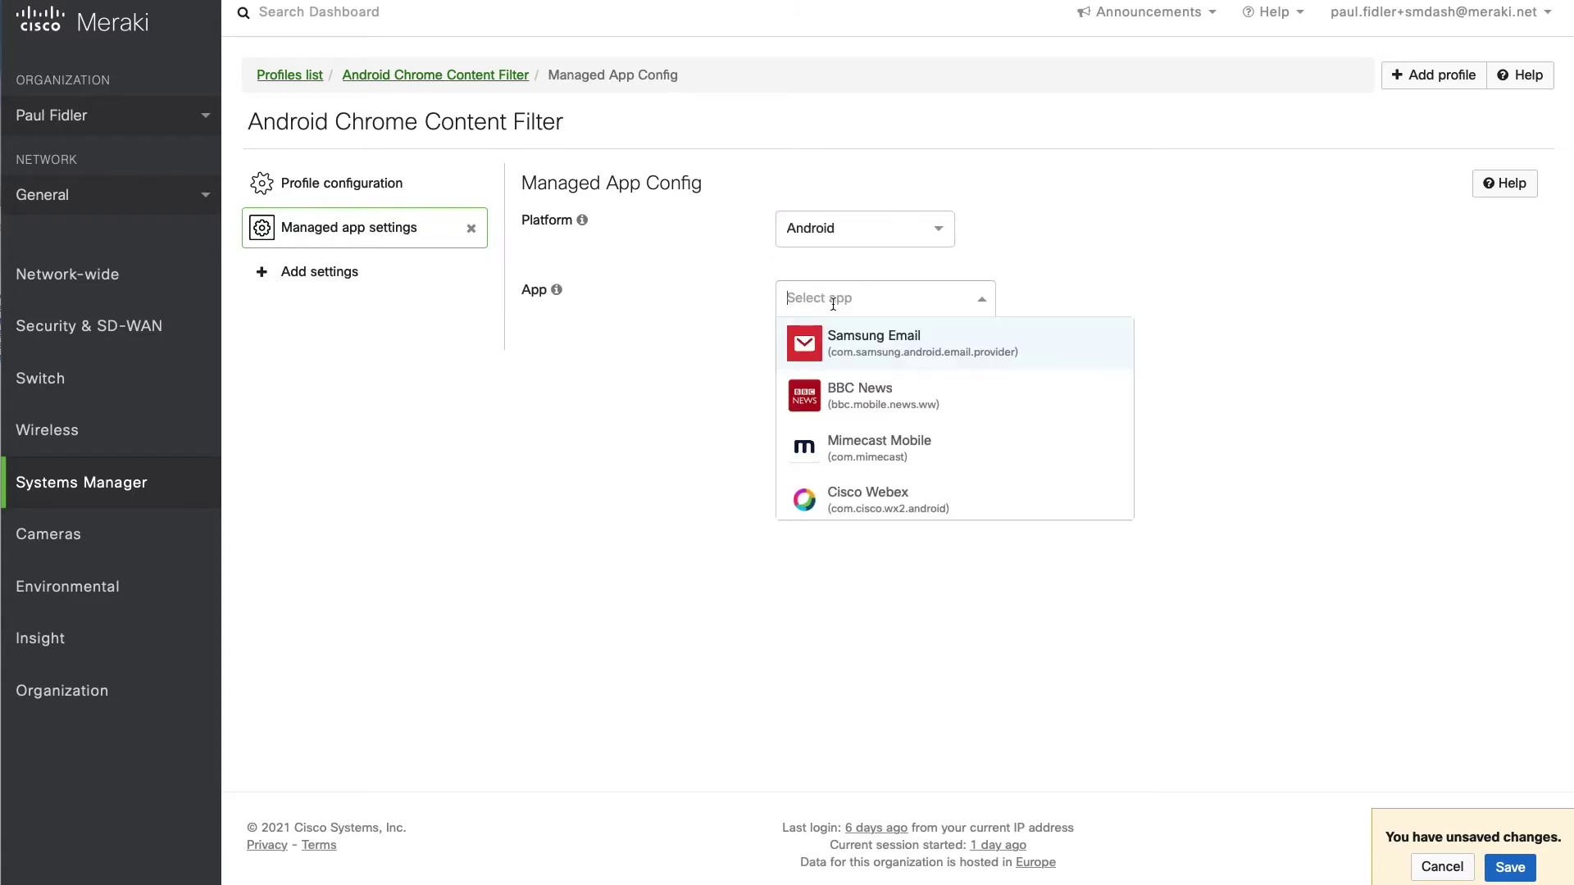
text(chr)
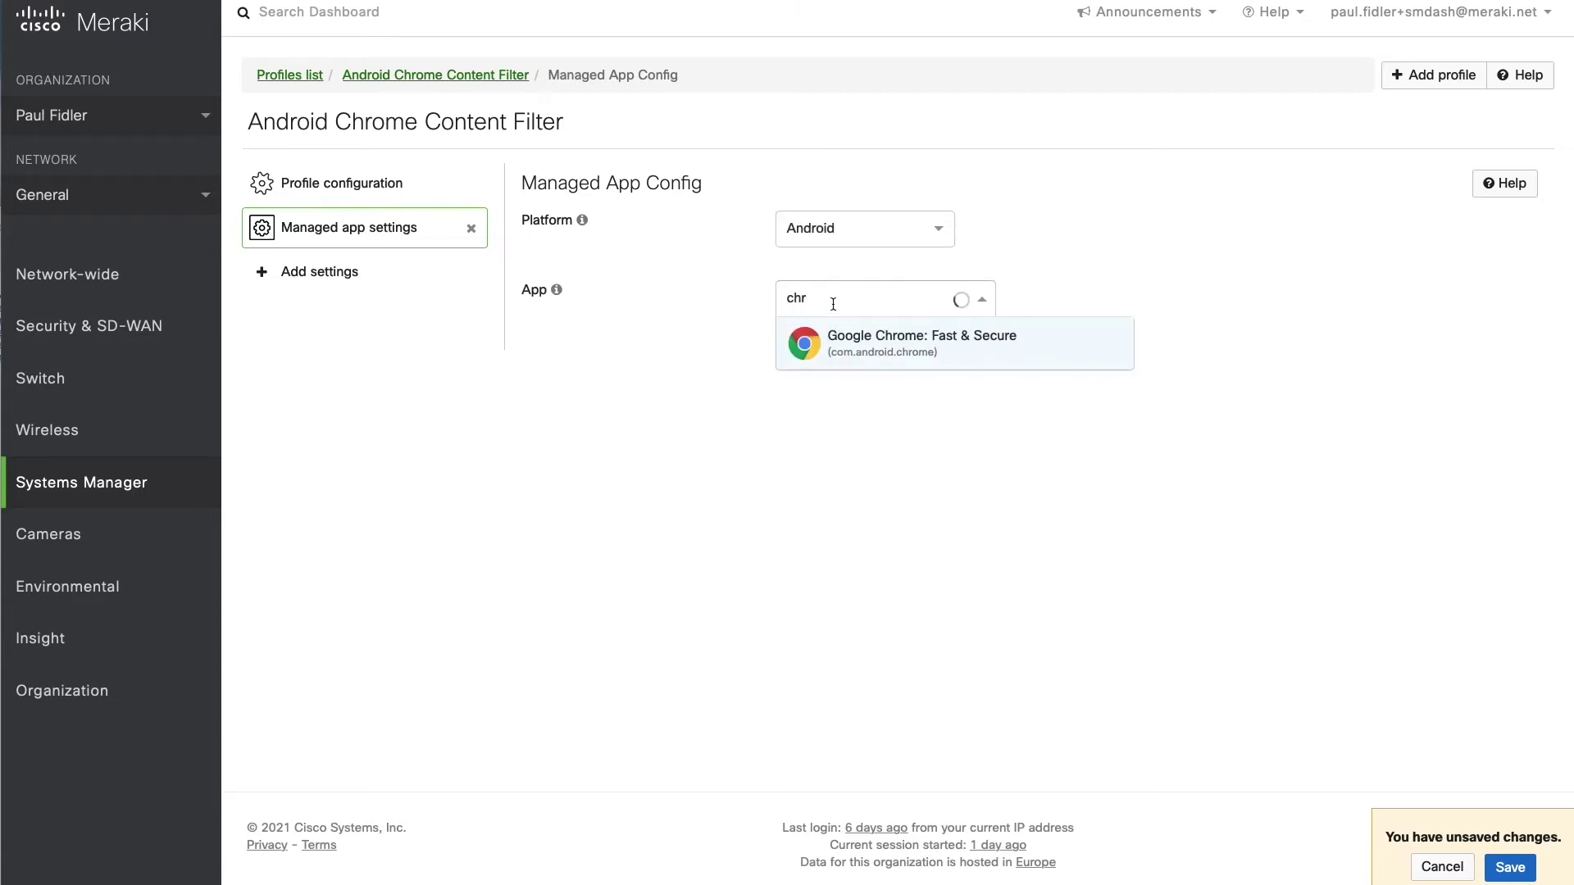
click(855, 355)
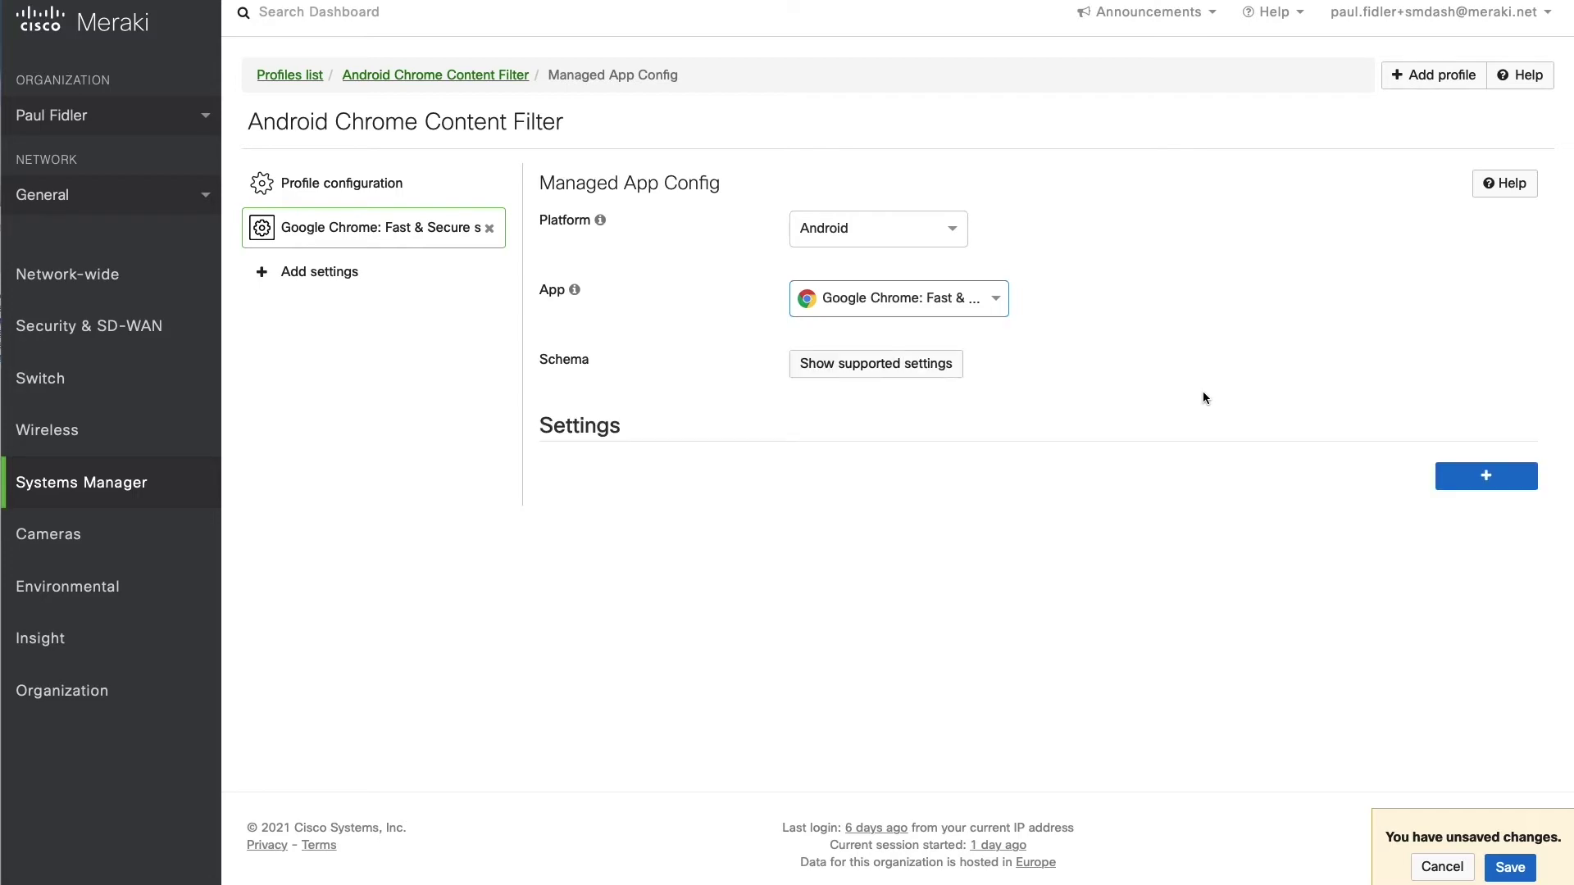
Step: After checking Chrome's supported settings, add URLBlocklist with value ["*"] plus another empty row
click(904, 366)
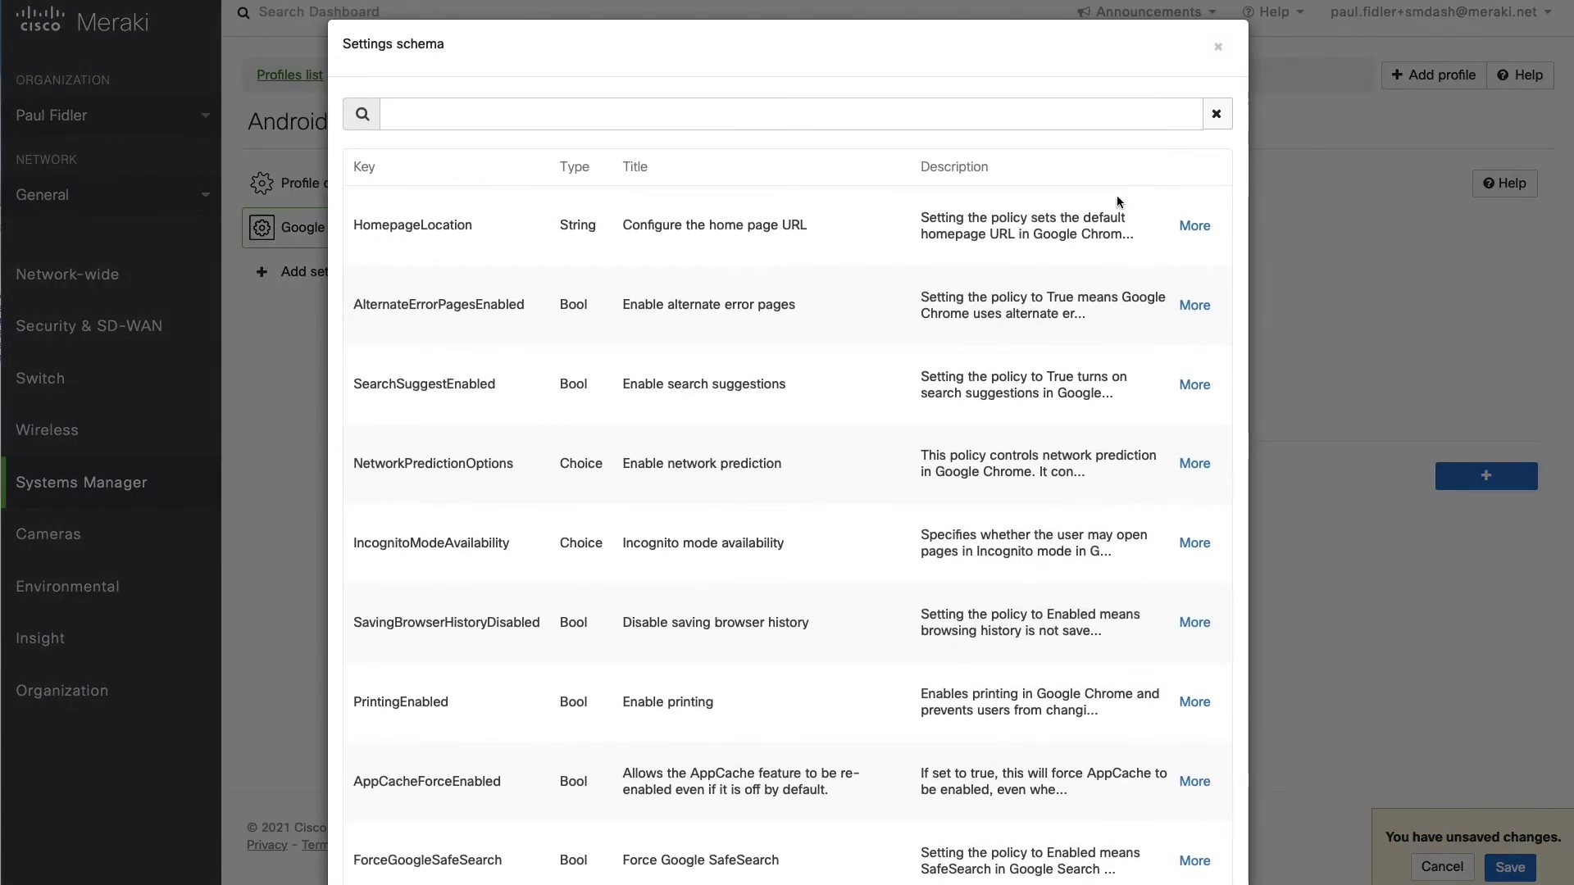
click(1217, 47)
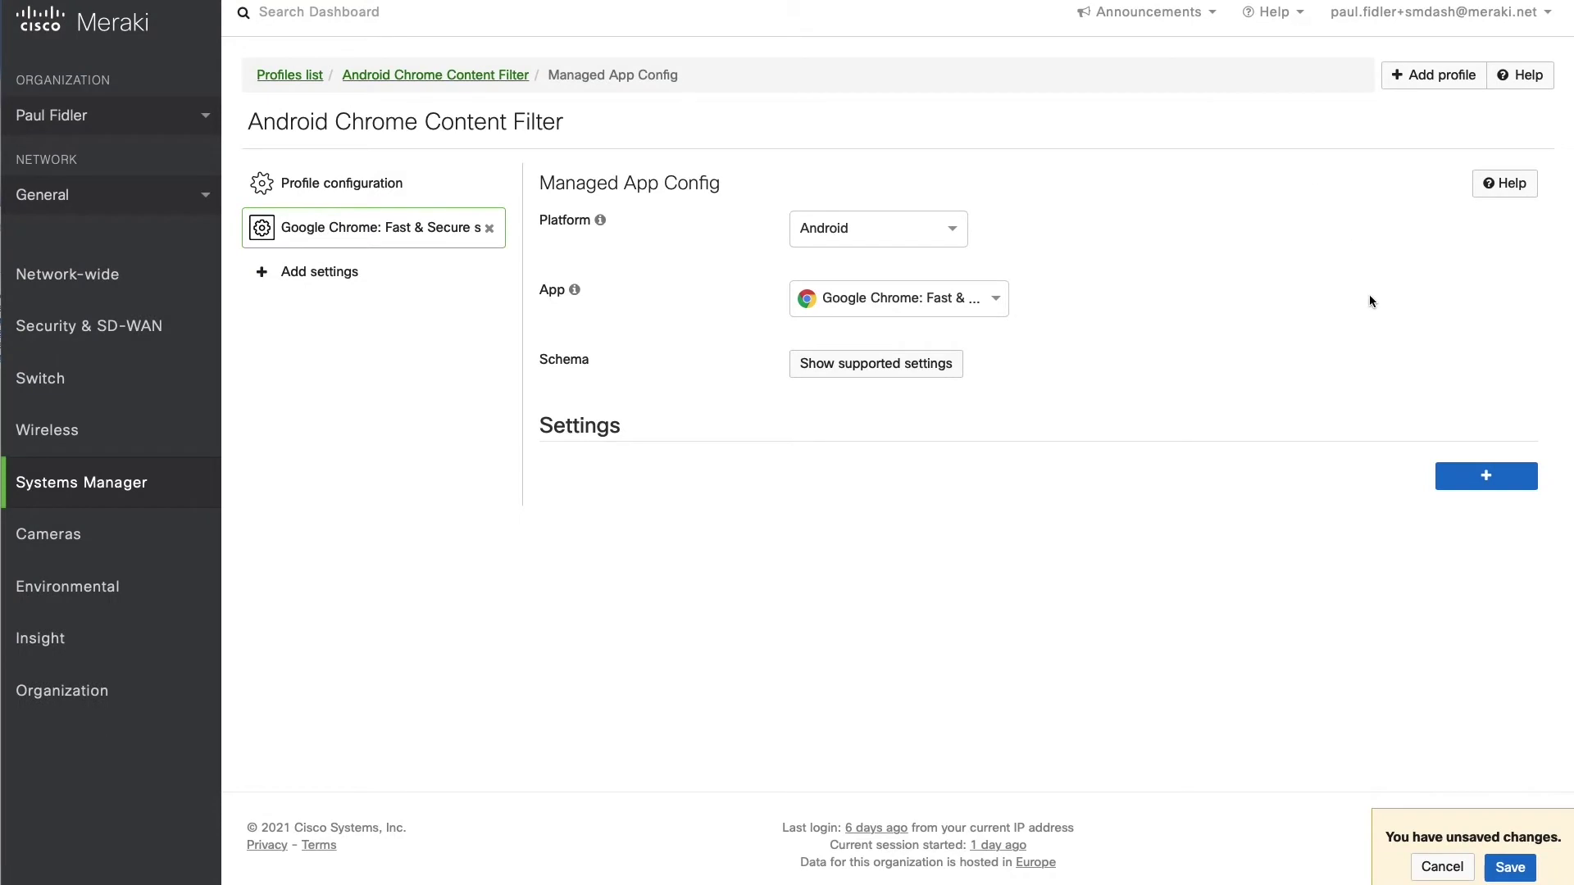
click(1487, 480)
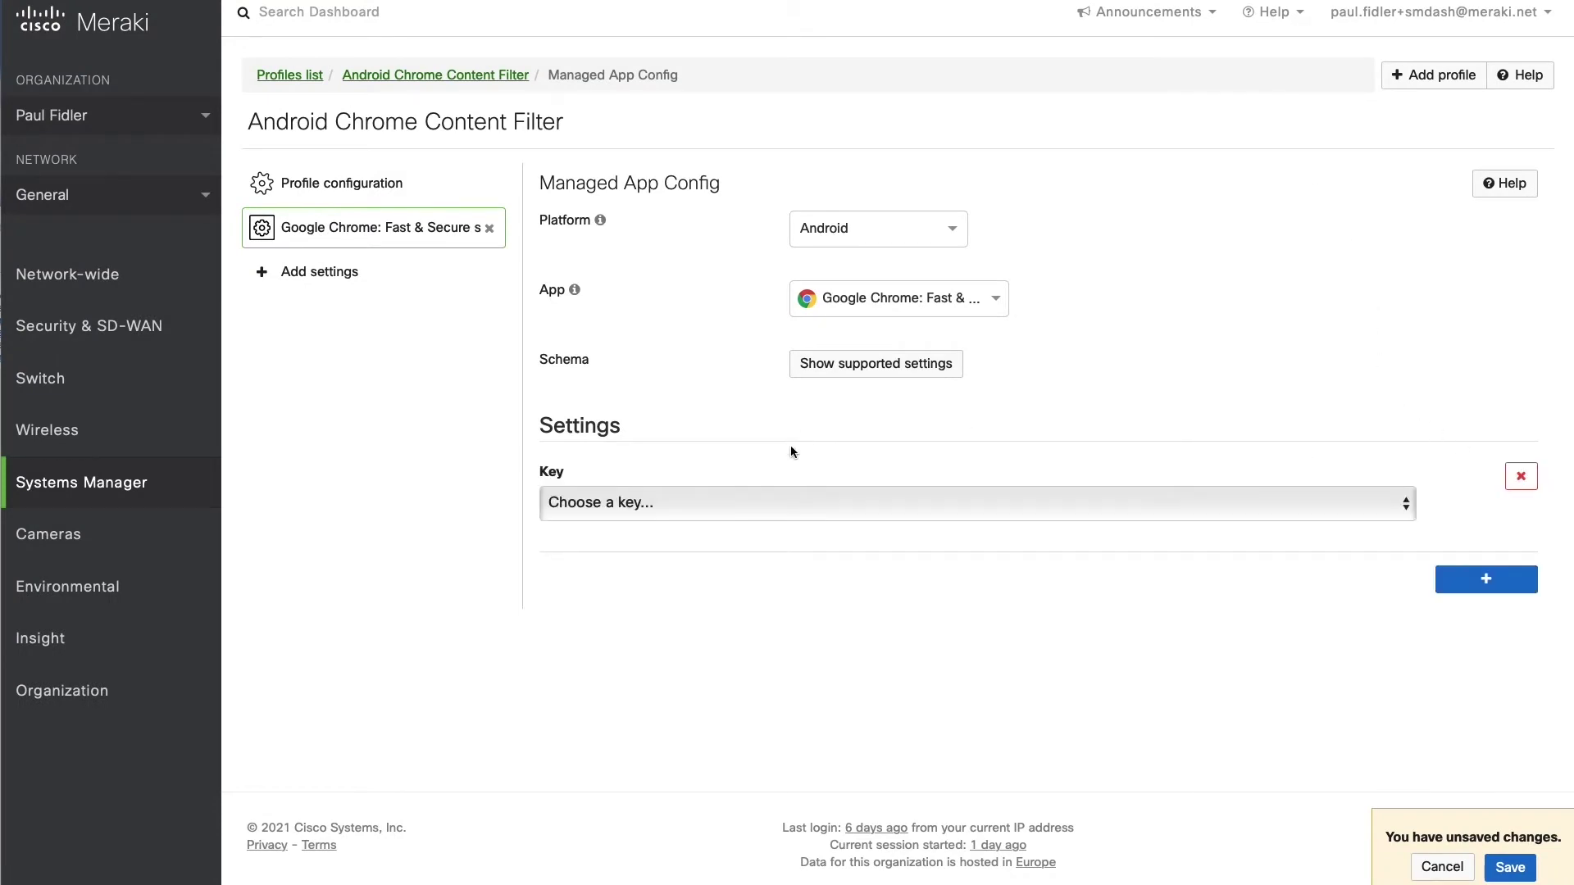
click(785, 500)
click(927, 766)
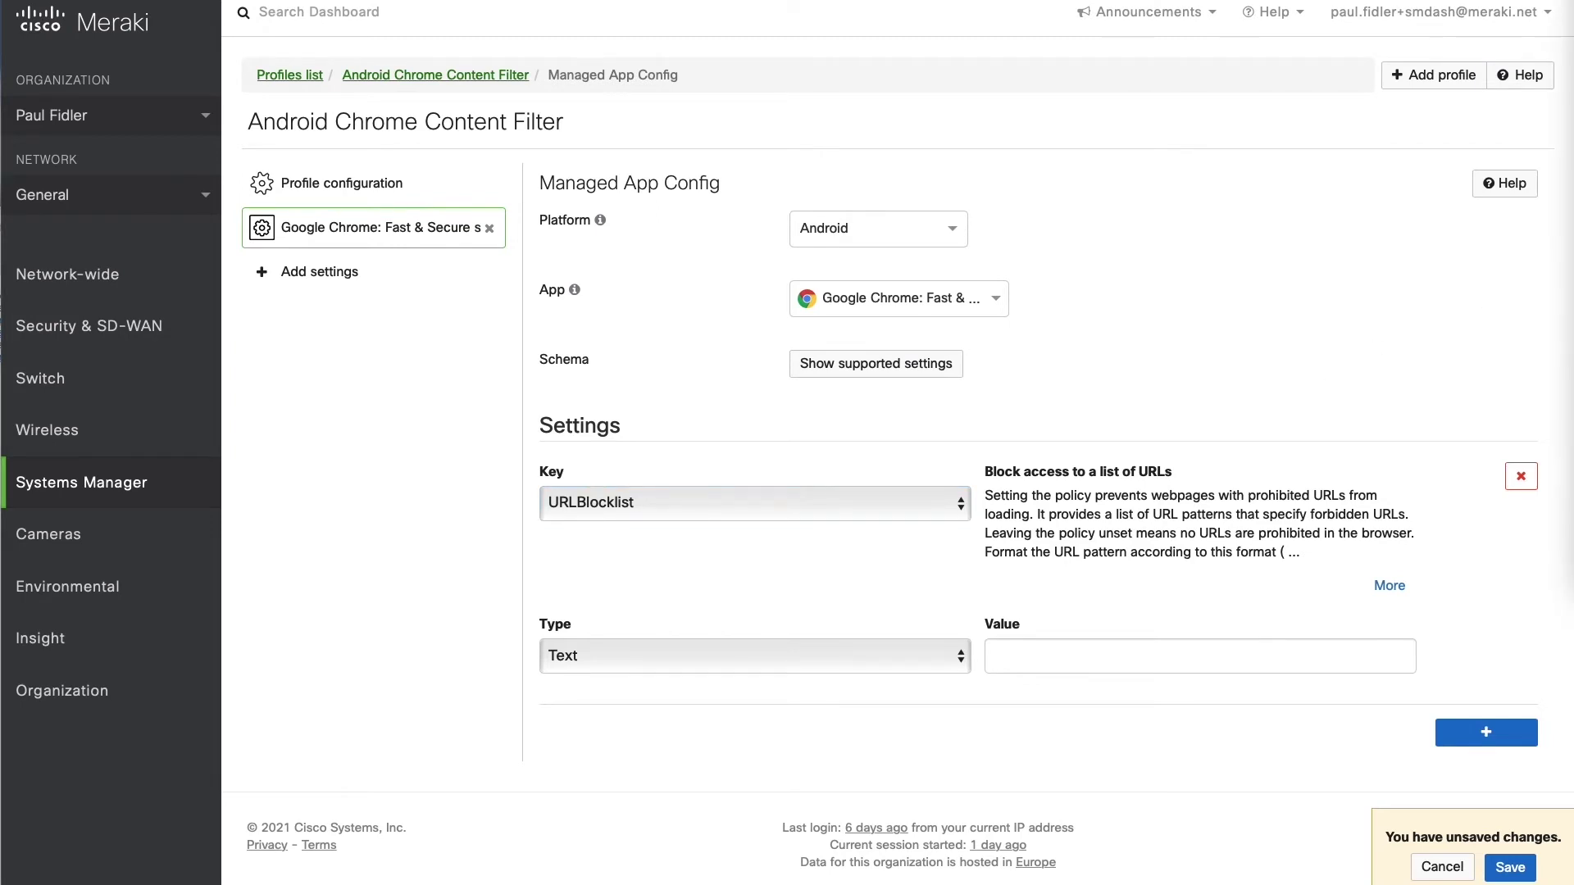
click(1116, 655)
text(["*"])
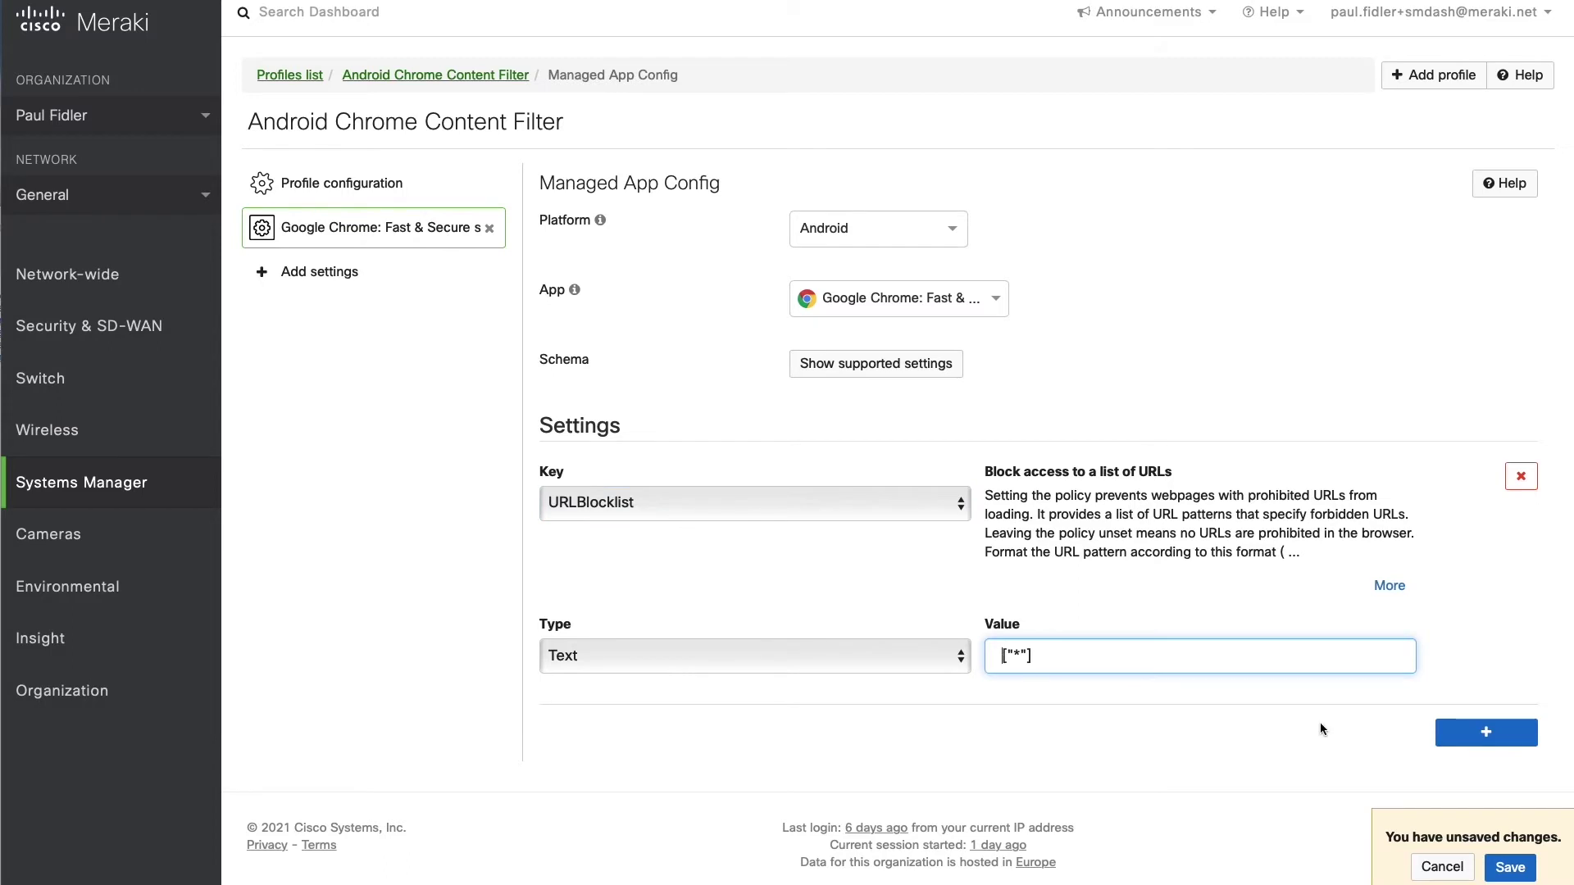
key(Home)
key(Delete)
click(1472, 752)
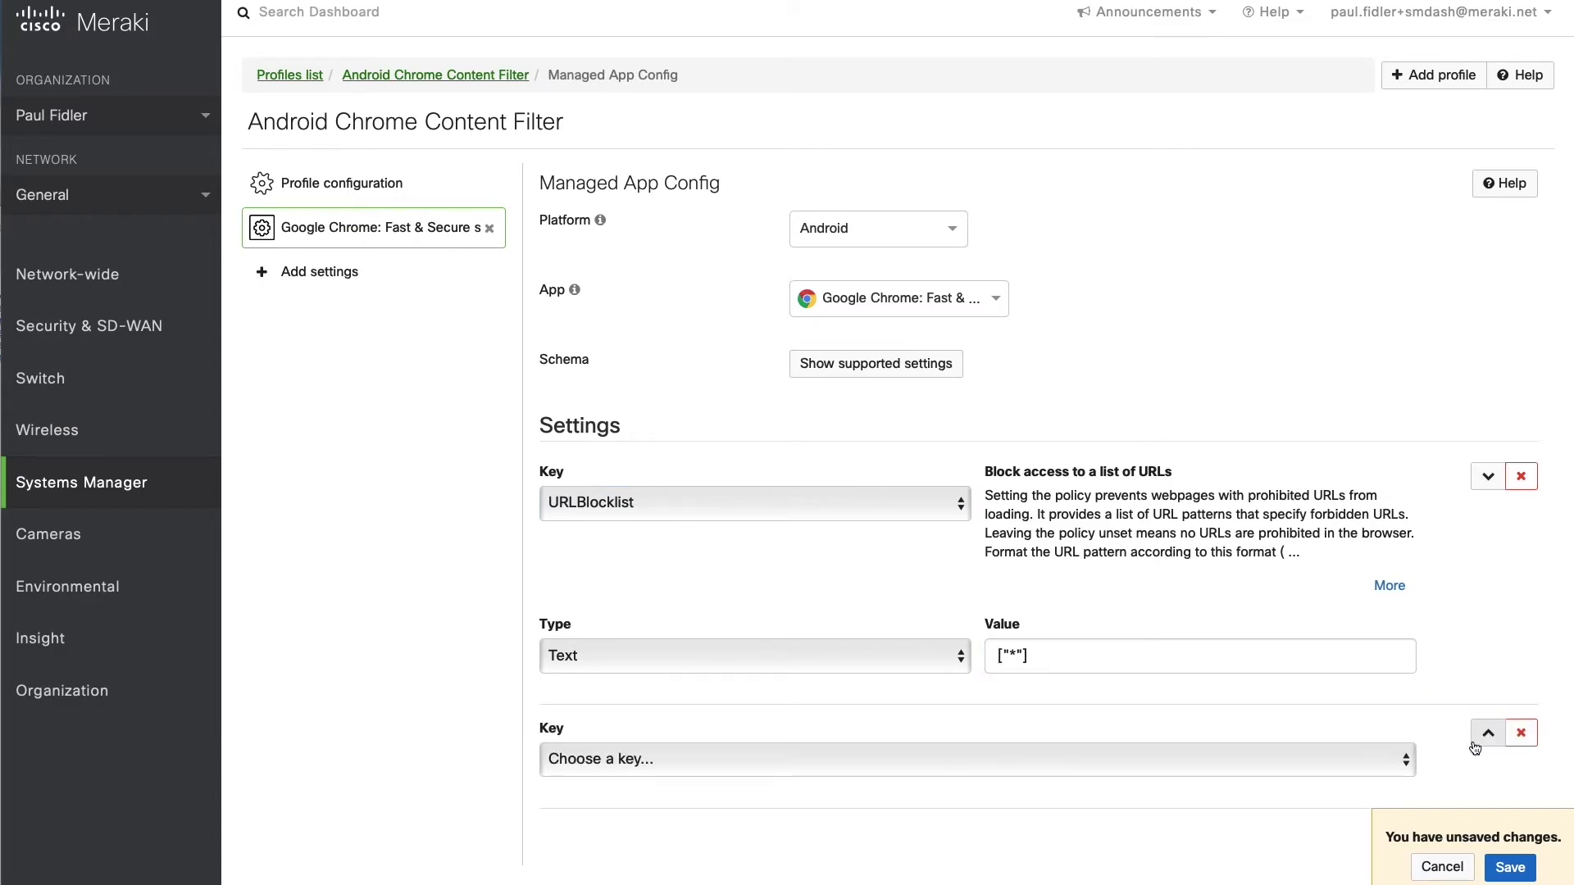
Step: Set the new row to URLAllowlist and paste in the list of allowed URLs
click(848, 761)
scroll(1039, 636, down, 5)
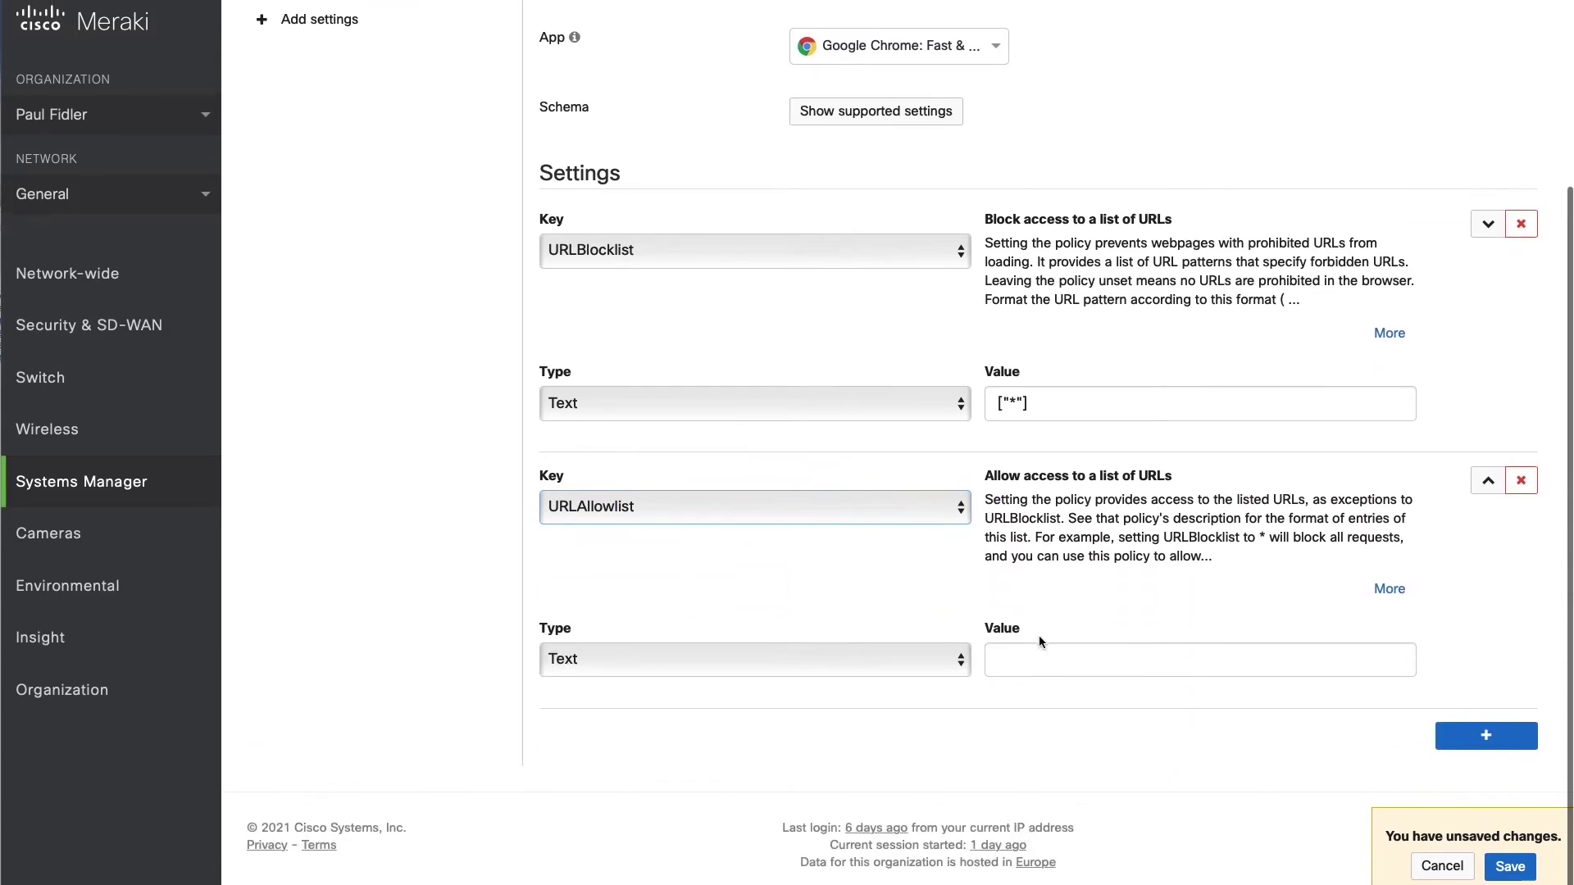
click(1042, 661)
text(["https://cisco.com","https://meraki.com","chrome://policy"])
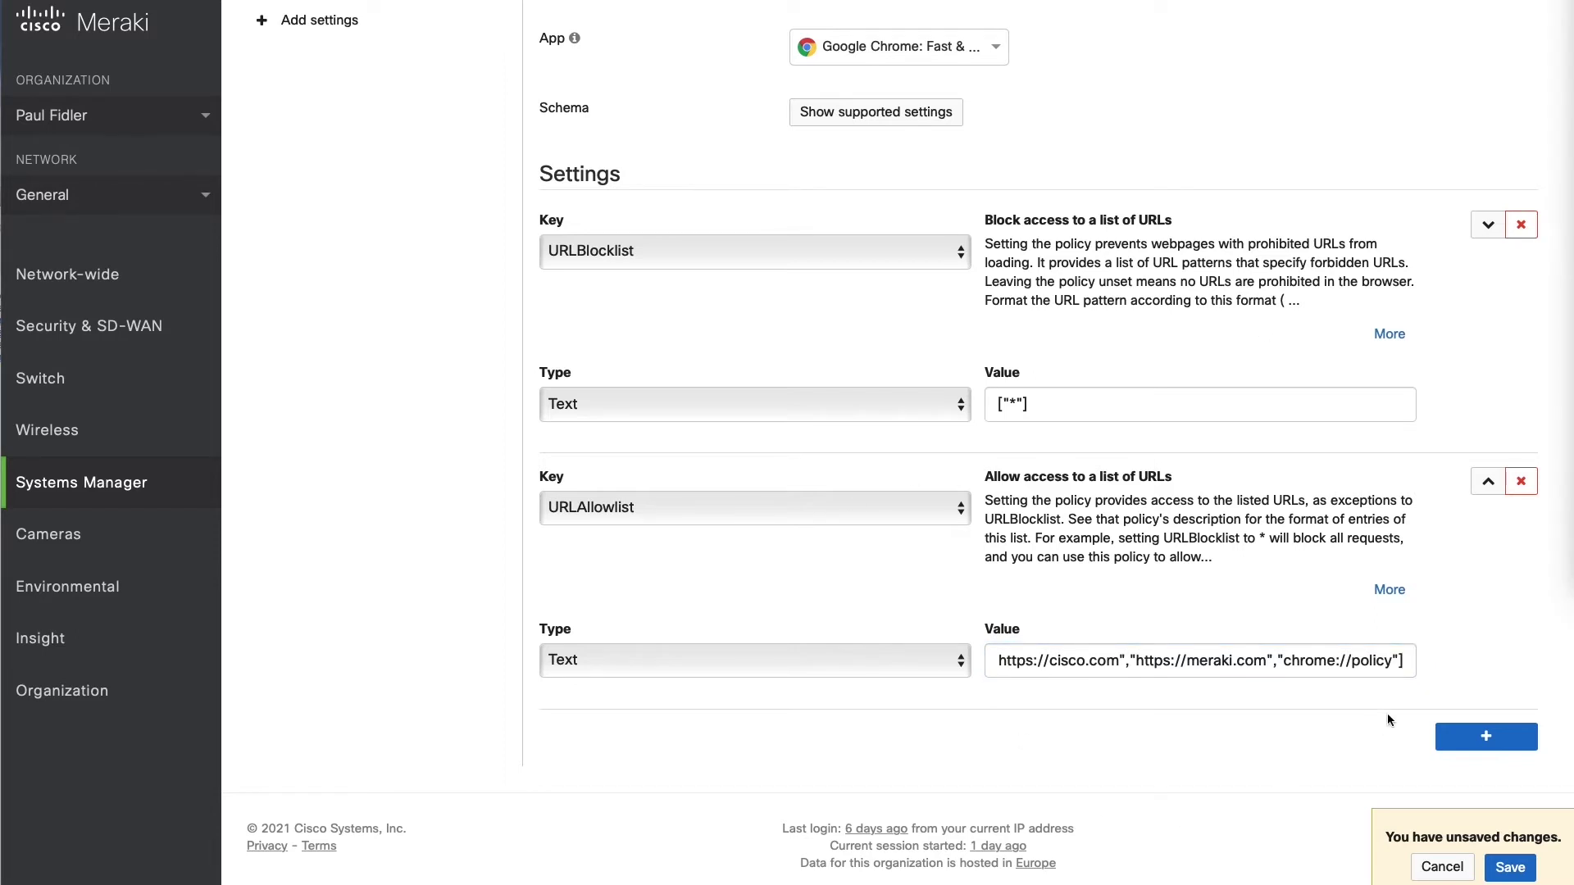
Step: Add SearchSuggestEnabled and PasswordManagerEnabled setting rows to the Chrome configuration
click(1487, 739)
click(755, 853)
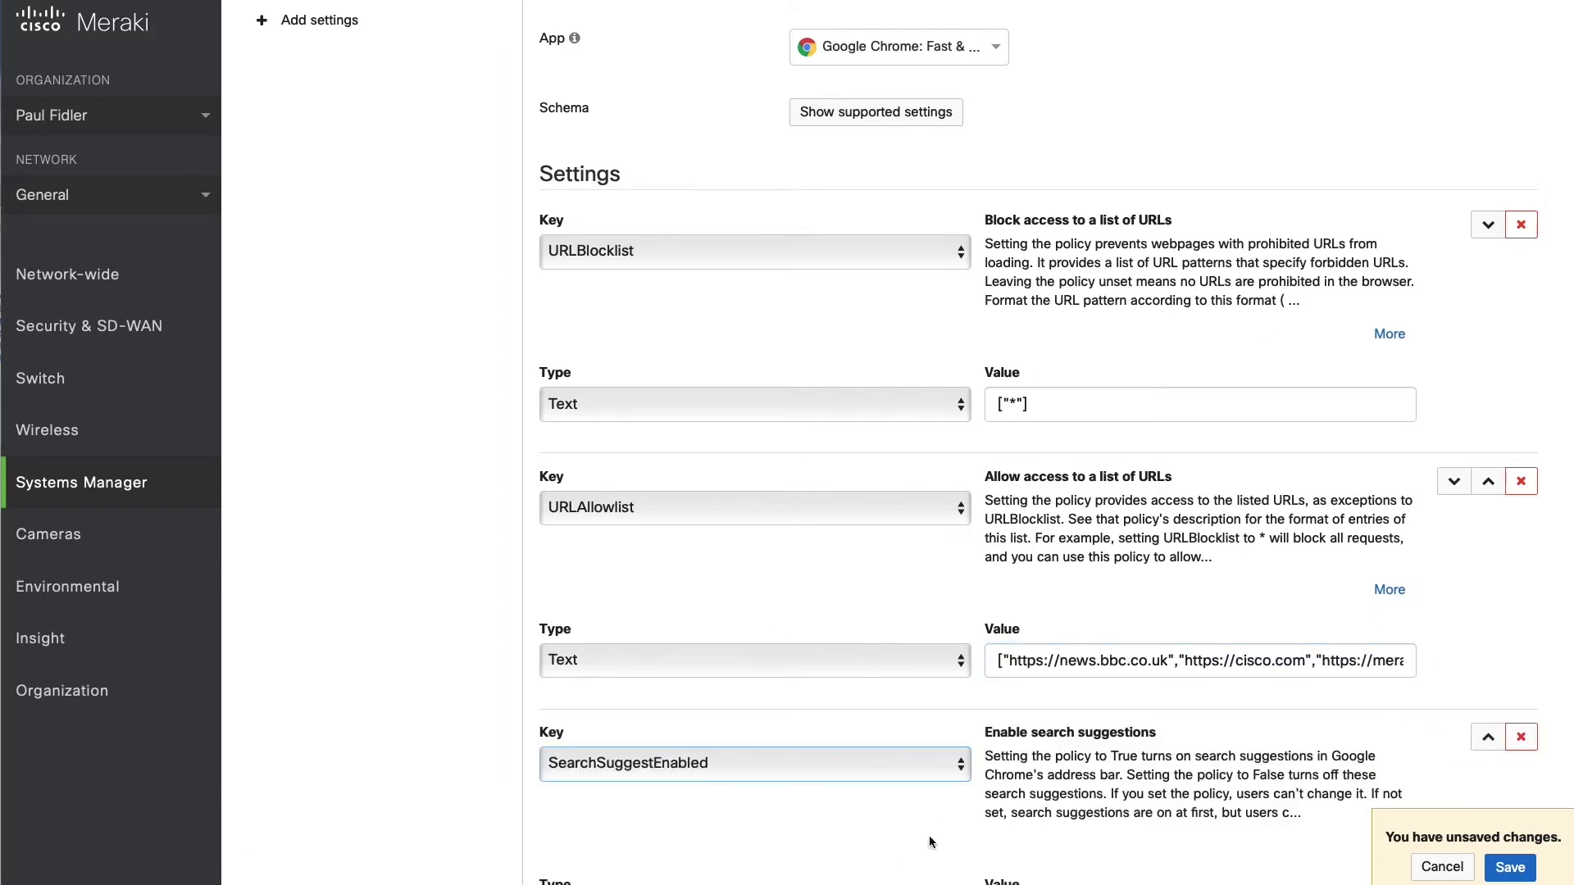
scroll(1108, 808, down, 3)
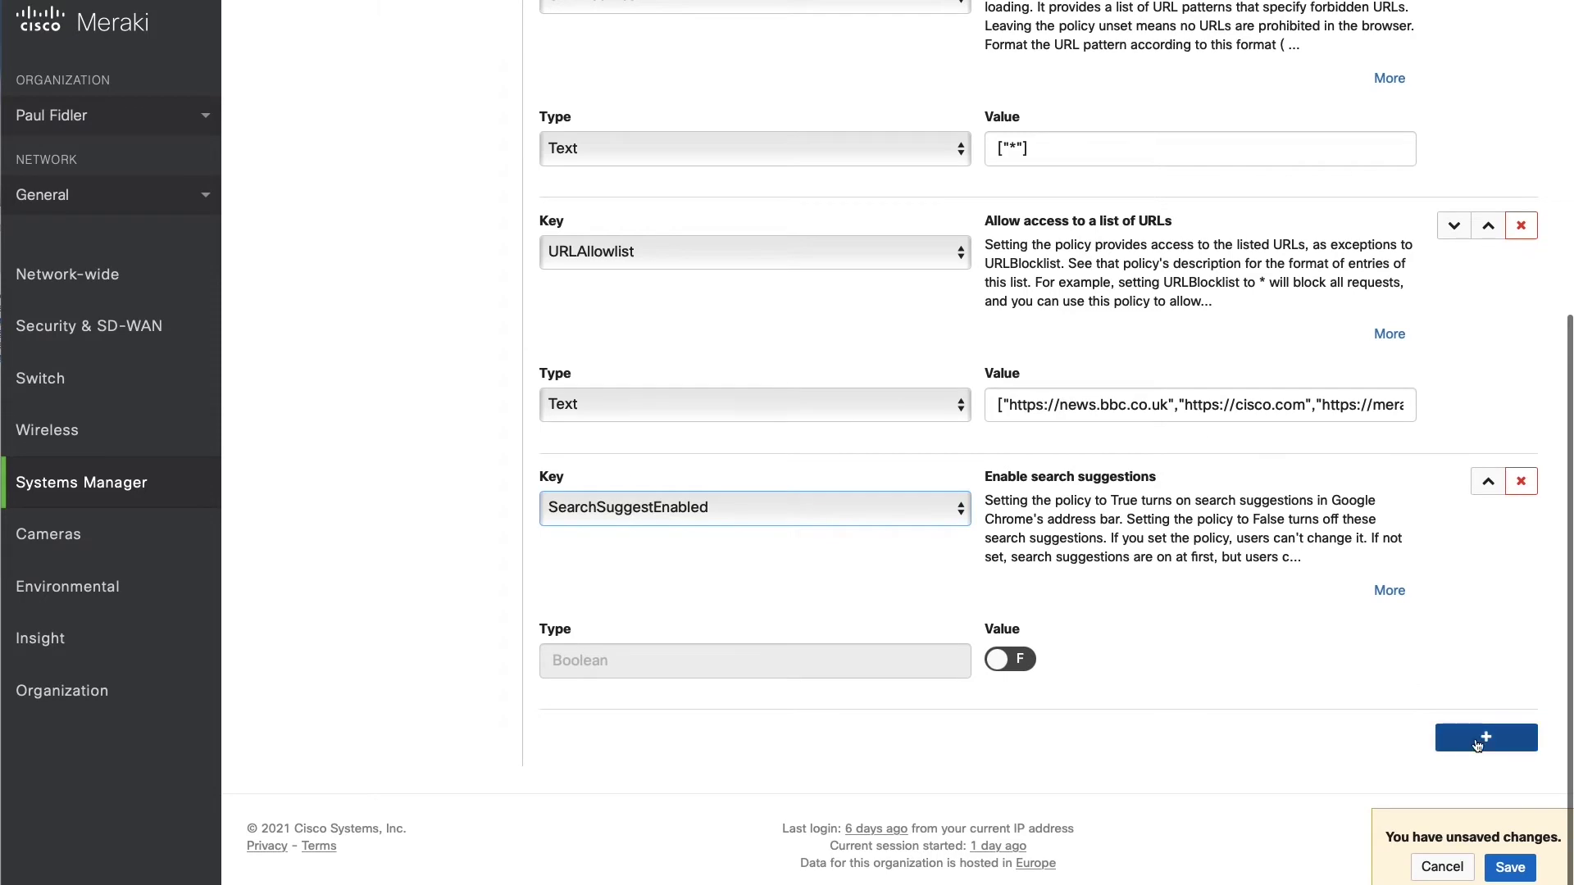
click(1475, 738)
click(731, 765)
text(password)
key(Return)
scroll(1256, 633, down, 3)
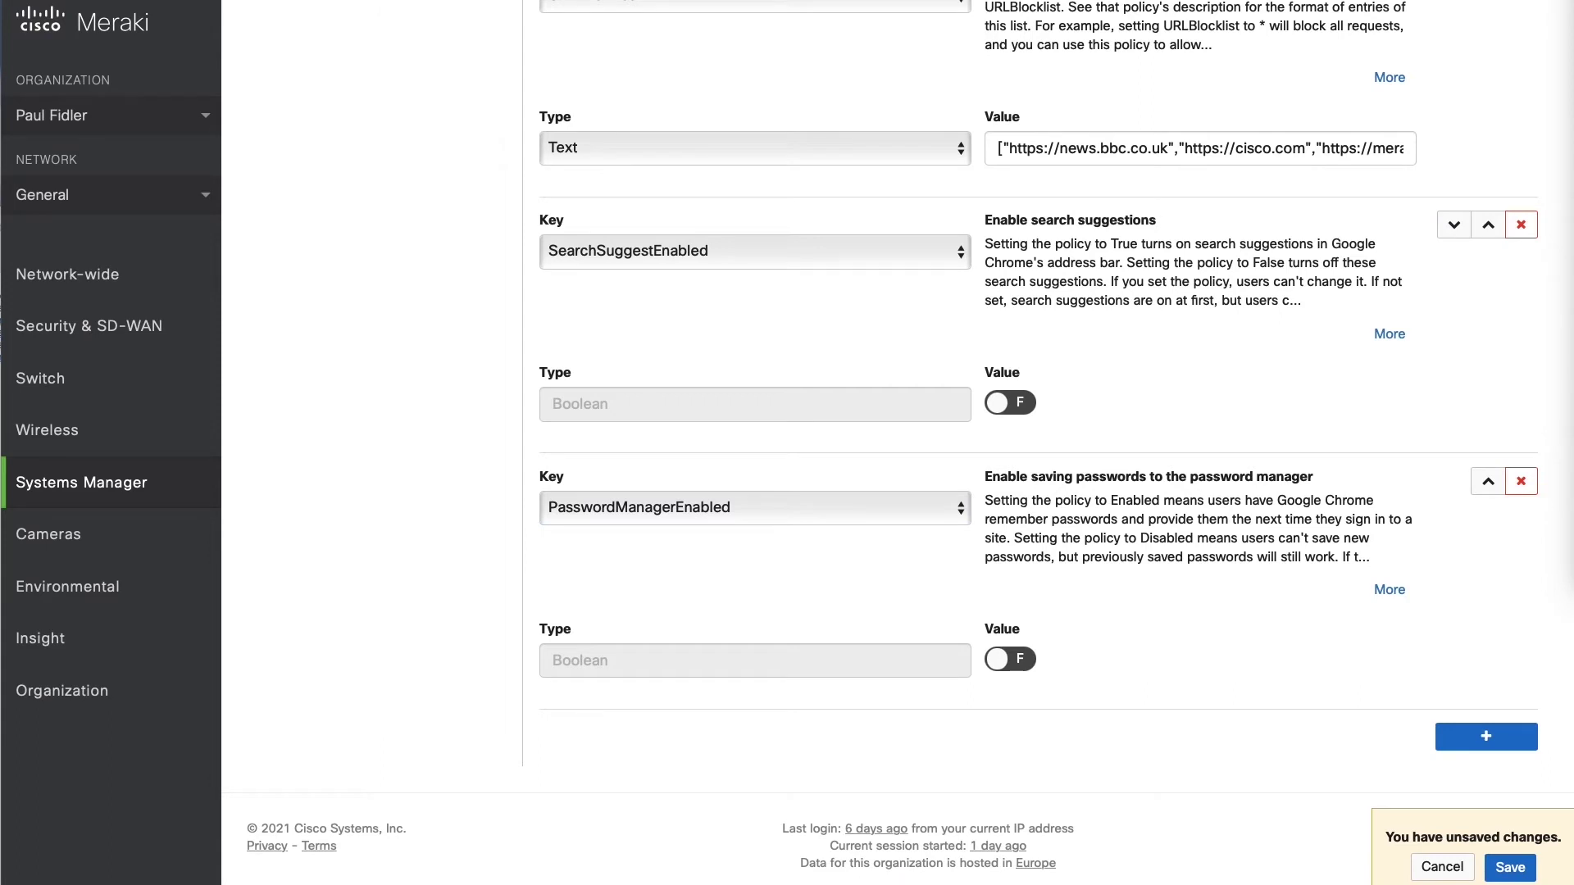
Step: Add a DefaultSearchProviderEnabled row left at false, then save the profile
click(1486, 736)
scroll(1292, 705, down, 2)
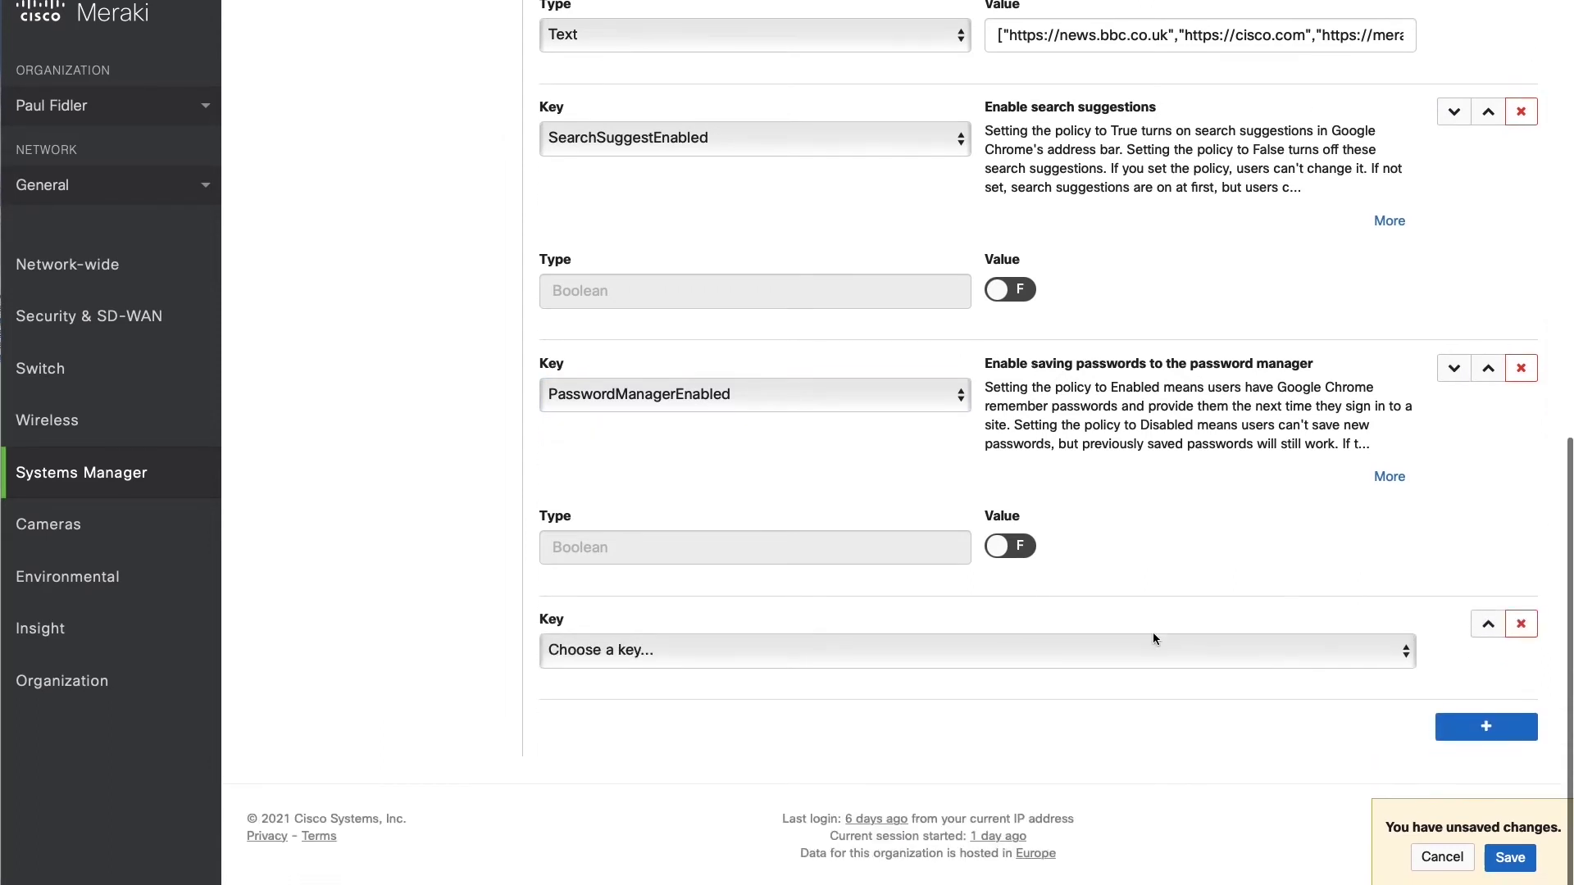
click(964, 656)
click(963, 656)
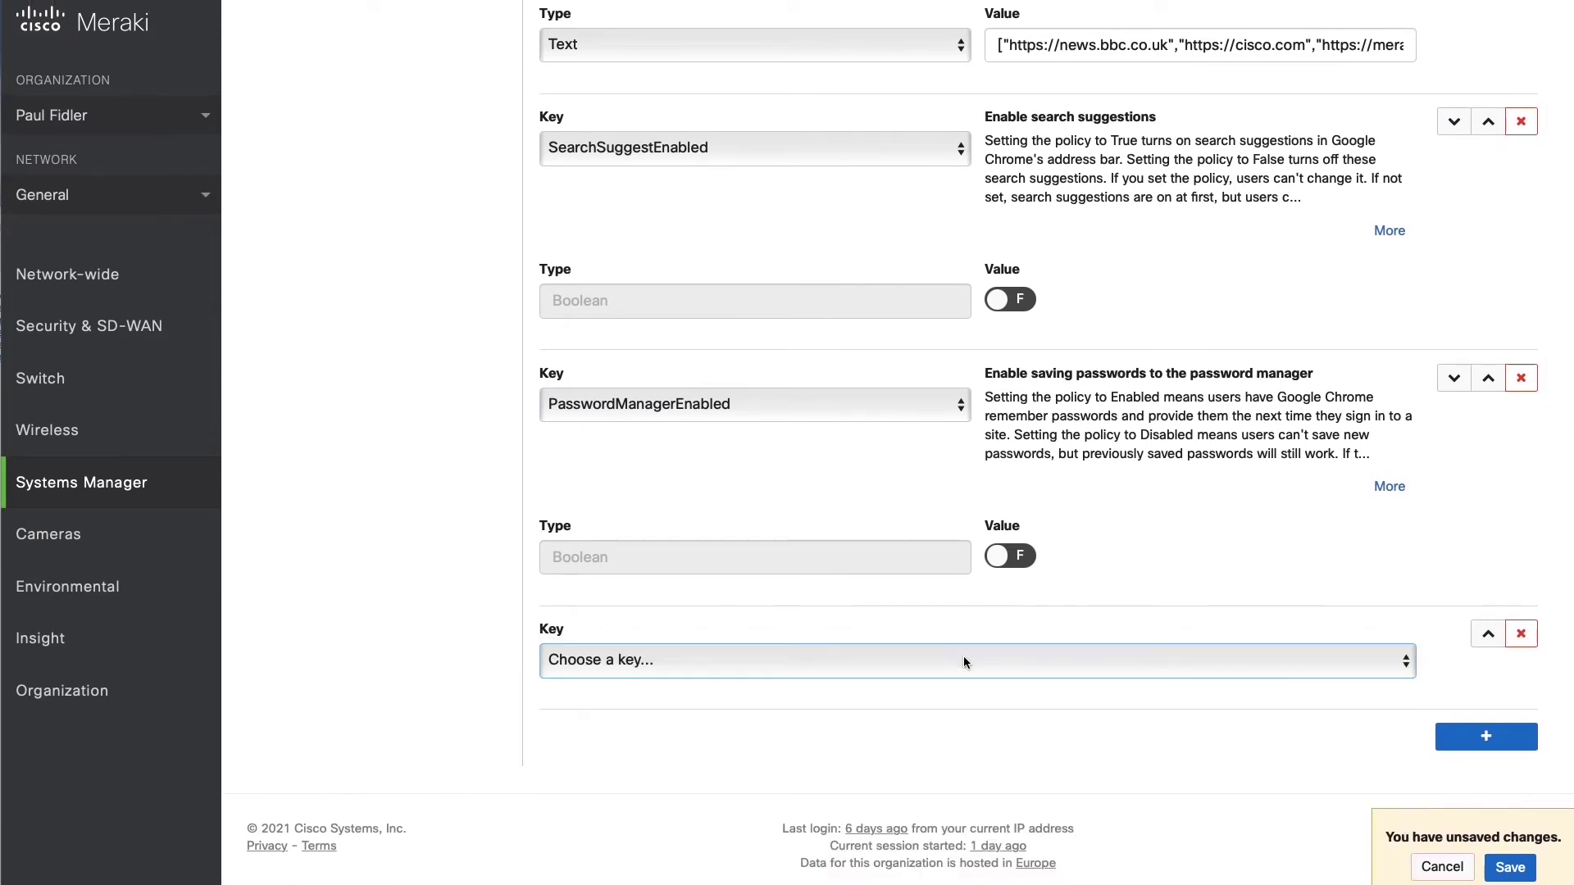
click(963, 656)
scroll(1066, 697, down, 3)
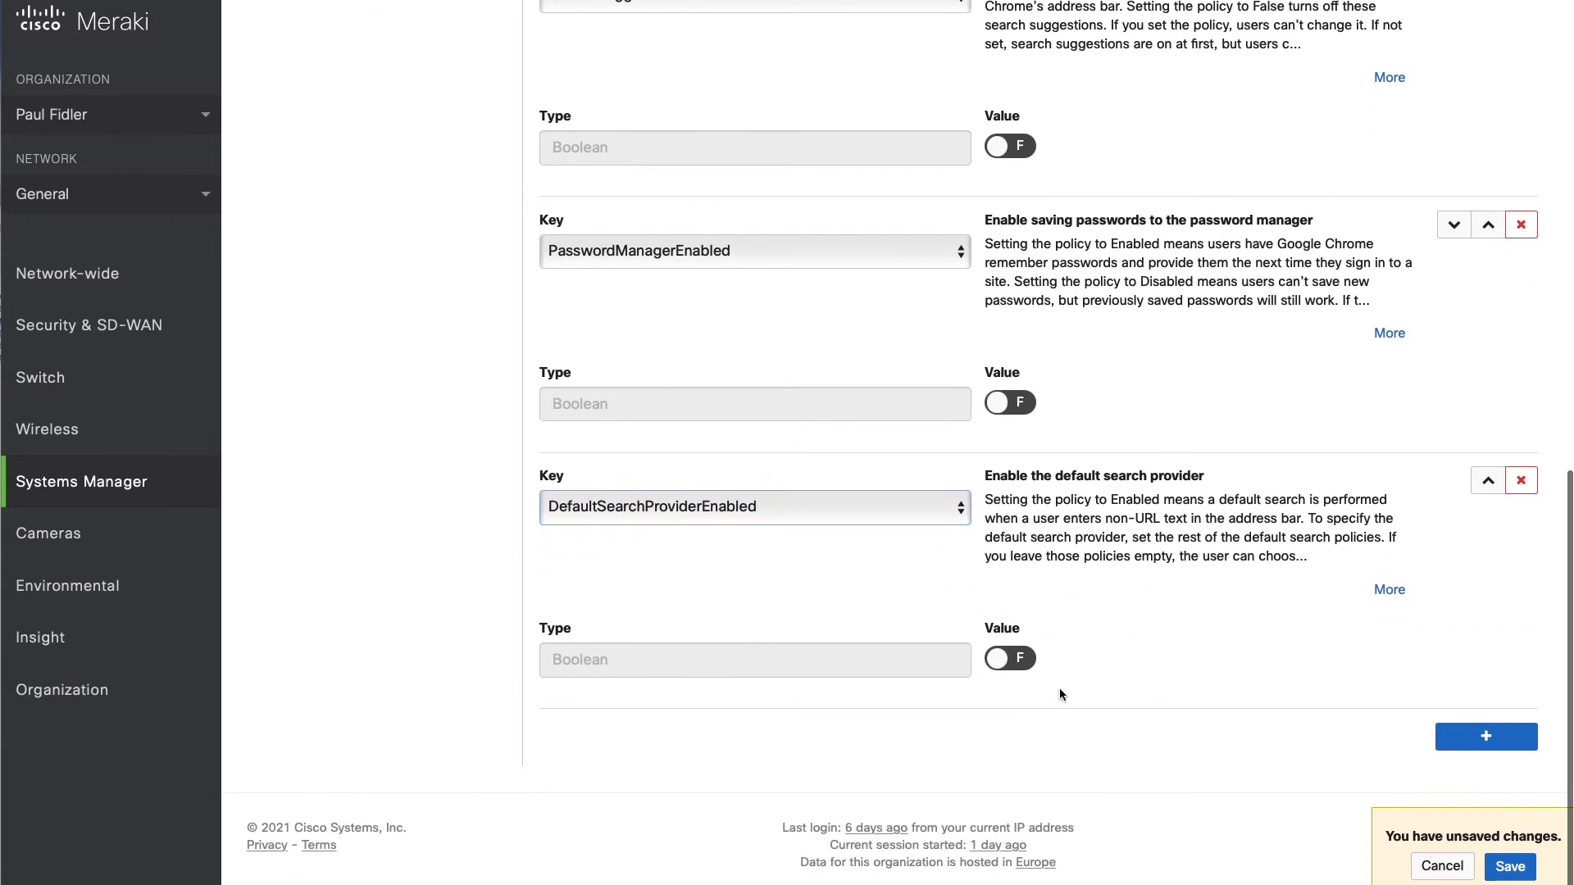
click(1505, 874)
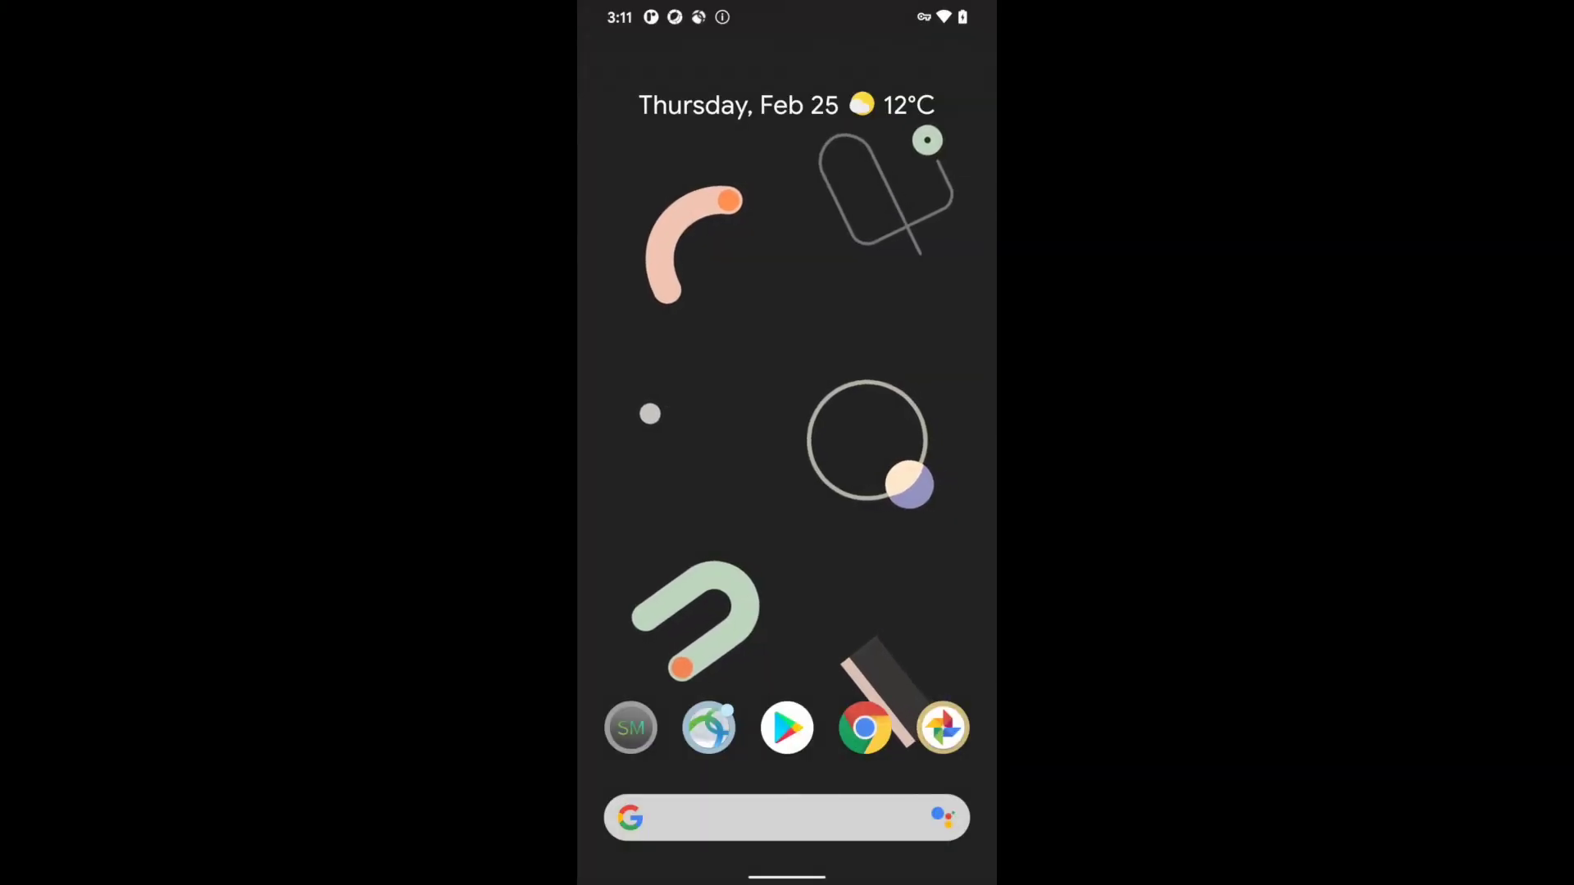
Step: In Chrome, try loading youtube.com and news.bbc.co.uk to confirm they are blocked
click(865, 728)
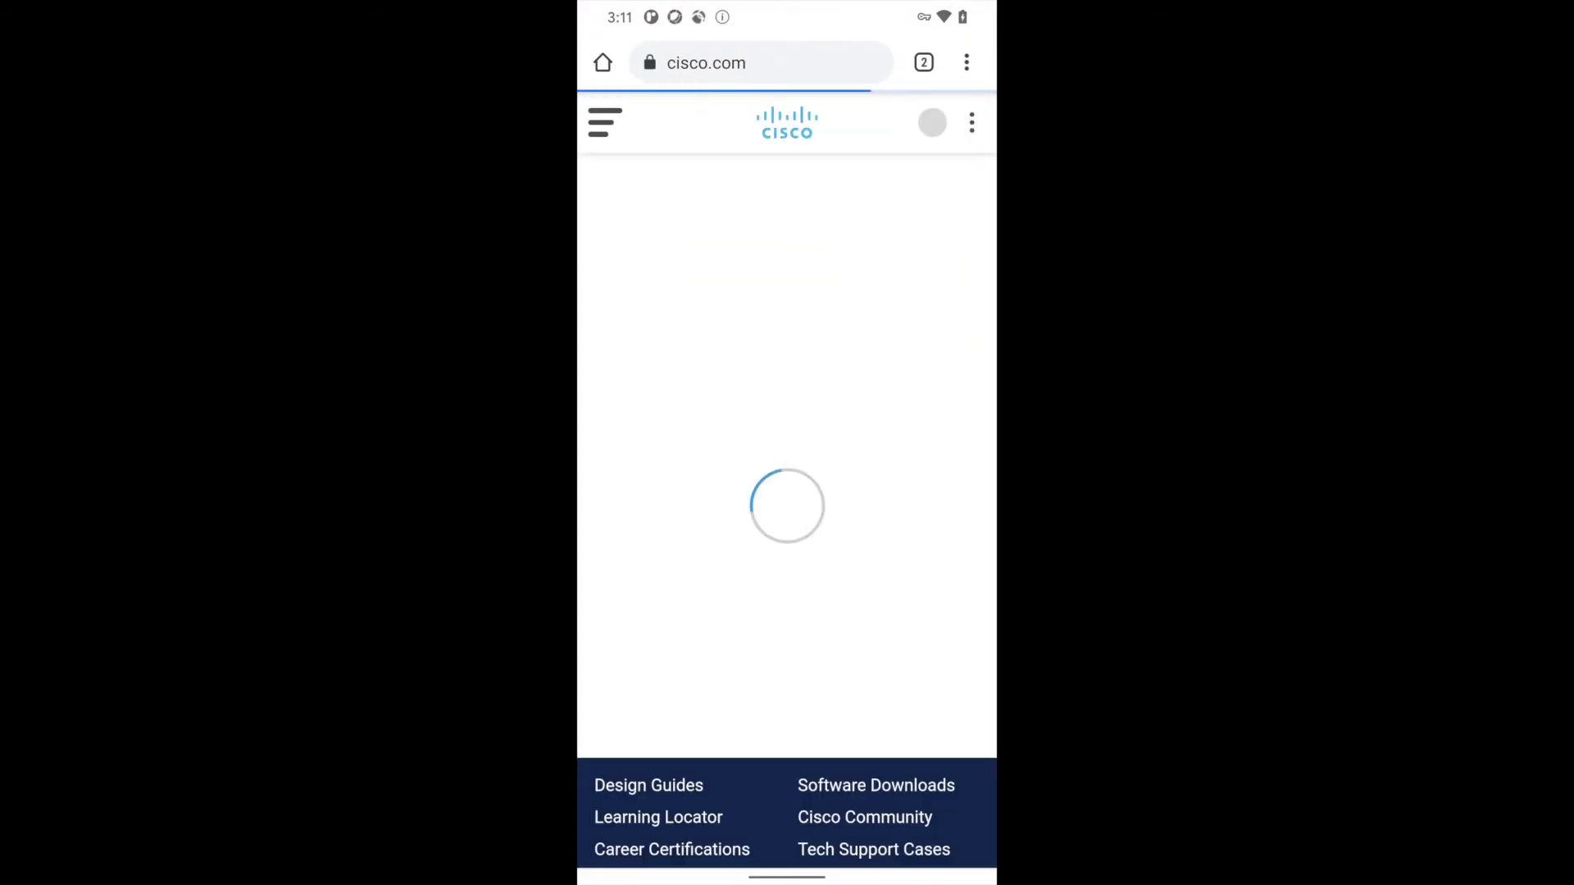
click(706, 63)
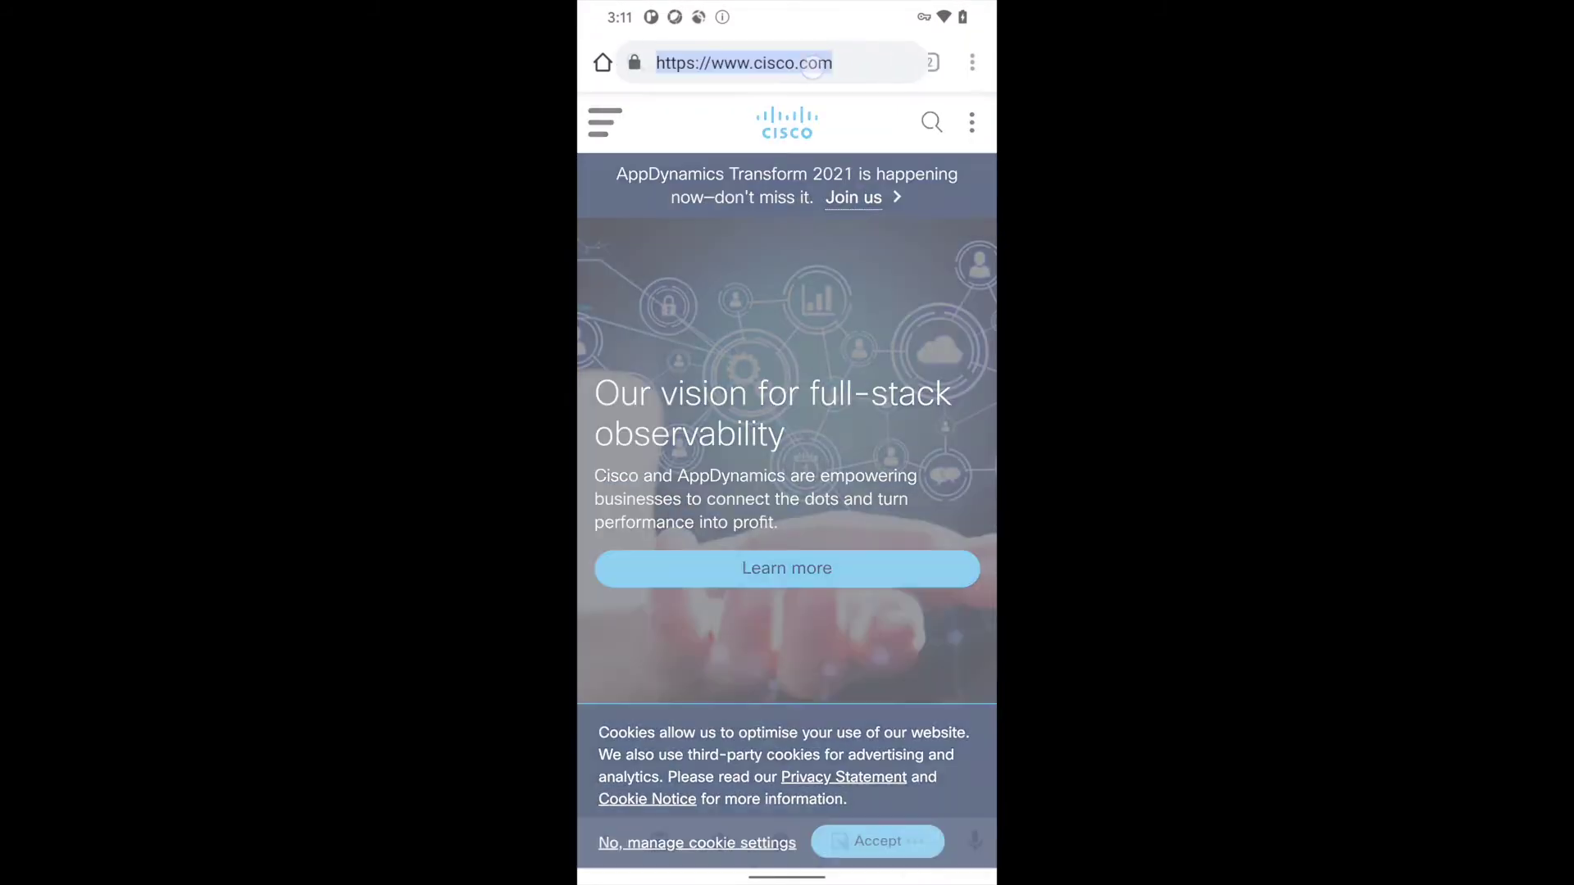
text(you)
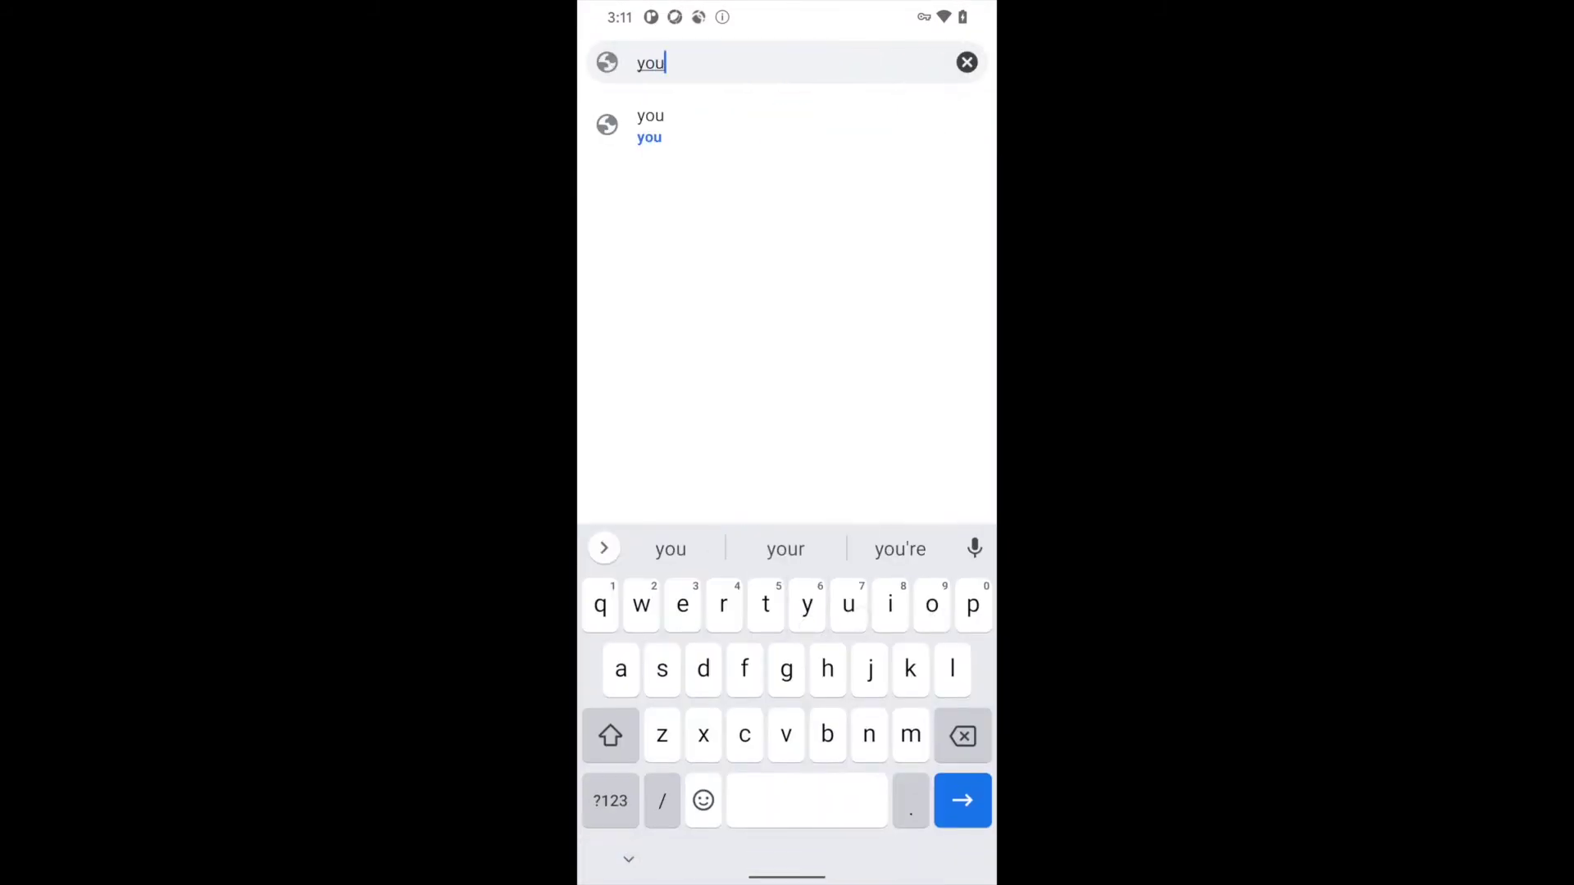
text(tube)
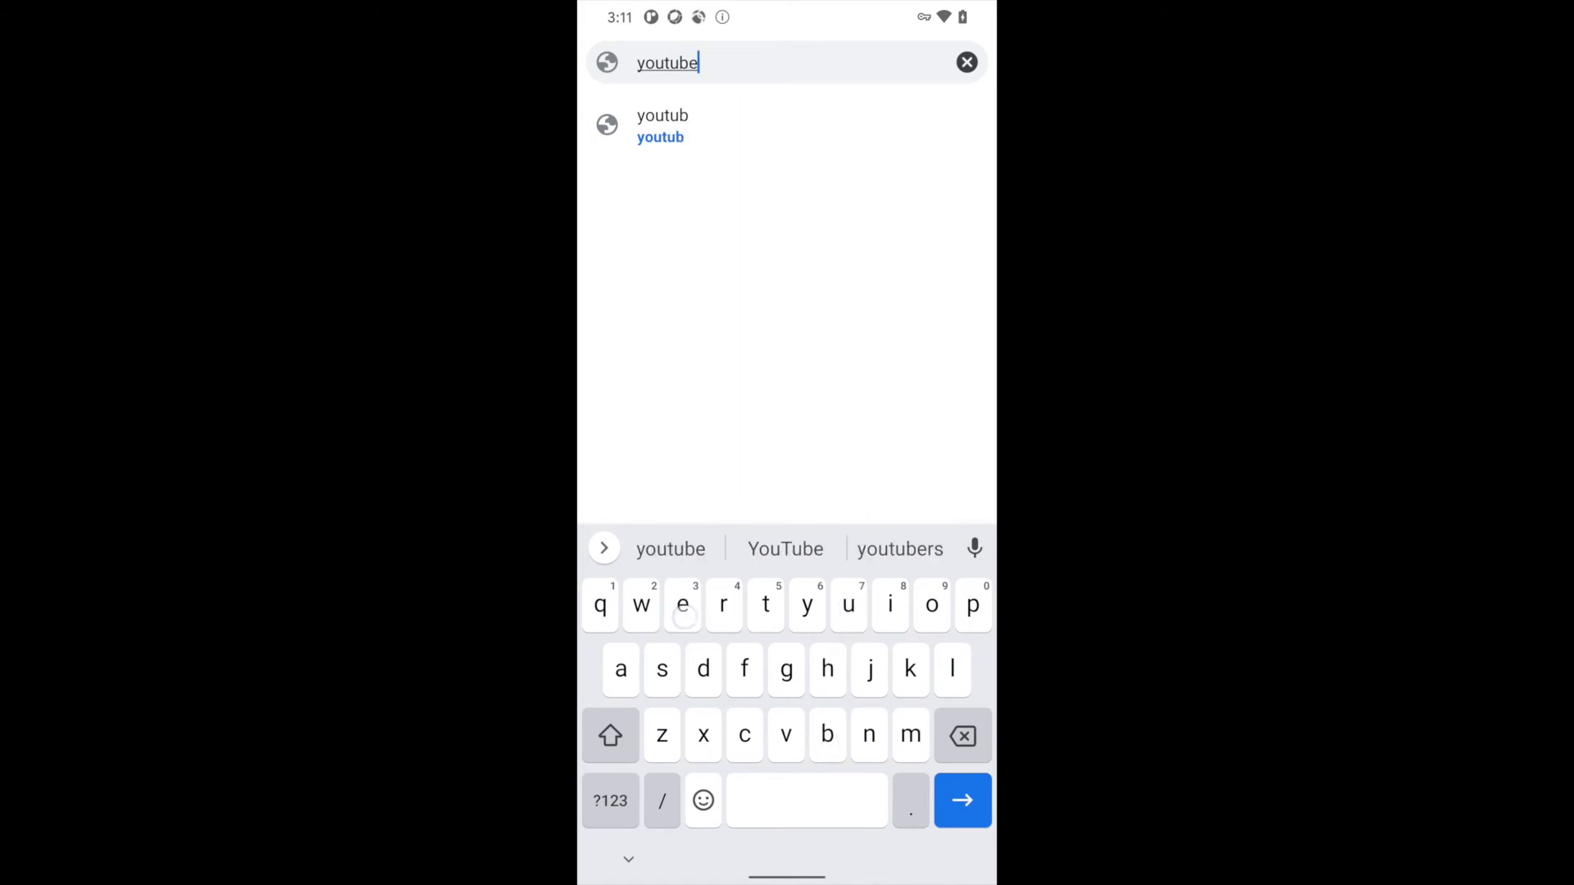
text(.com)
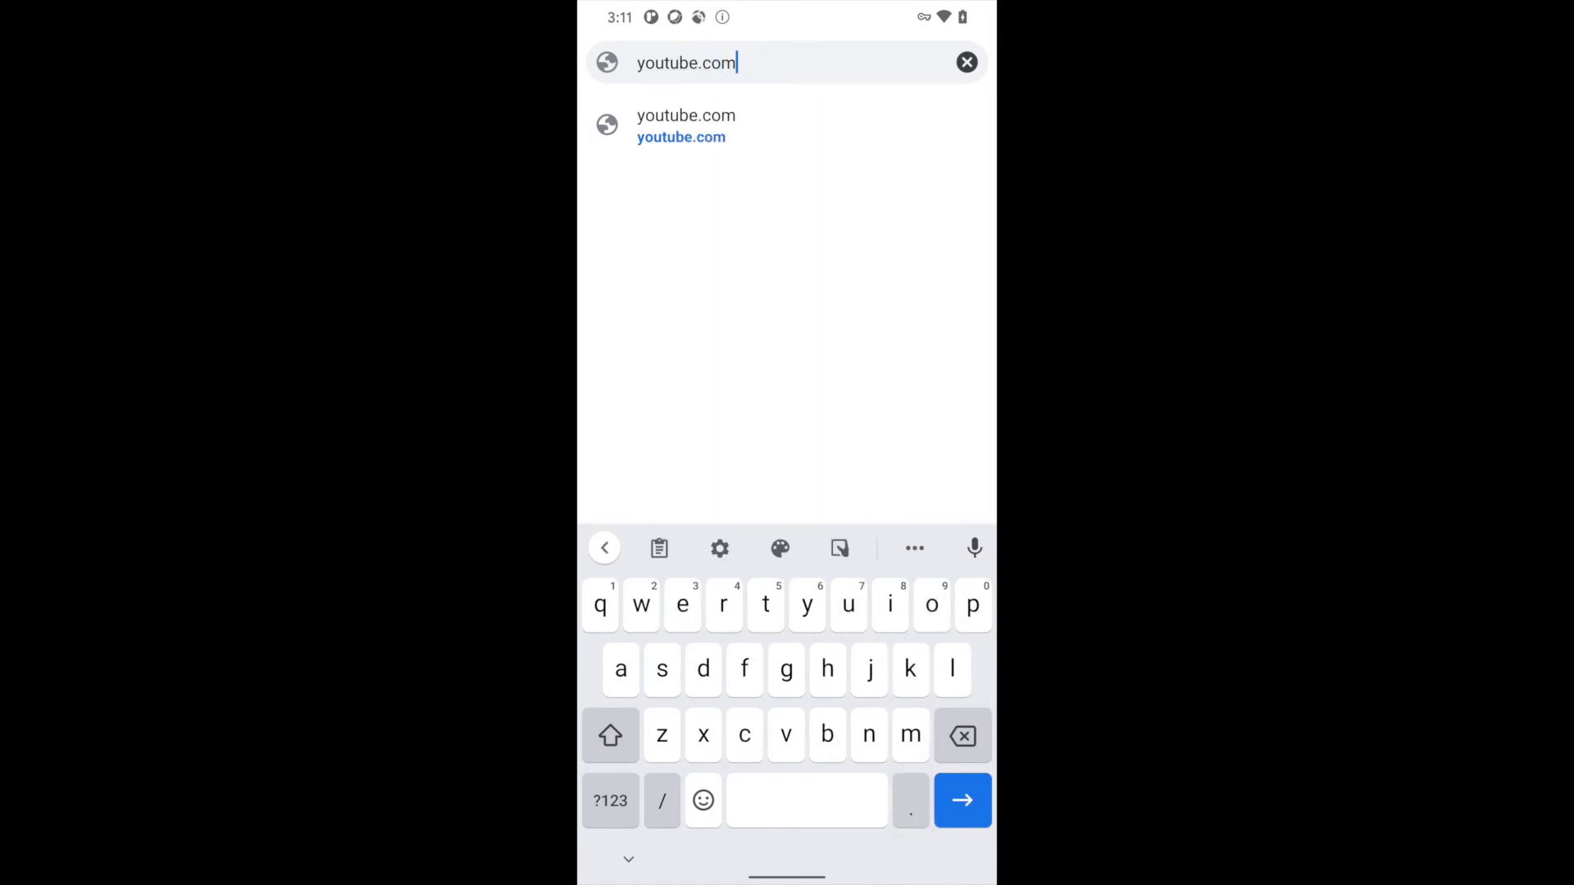
key(Return)
click(716, 62)
text(news.bbc.co.uk)
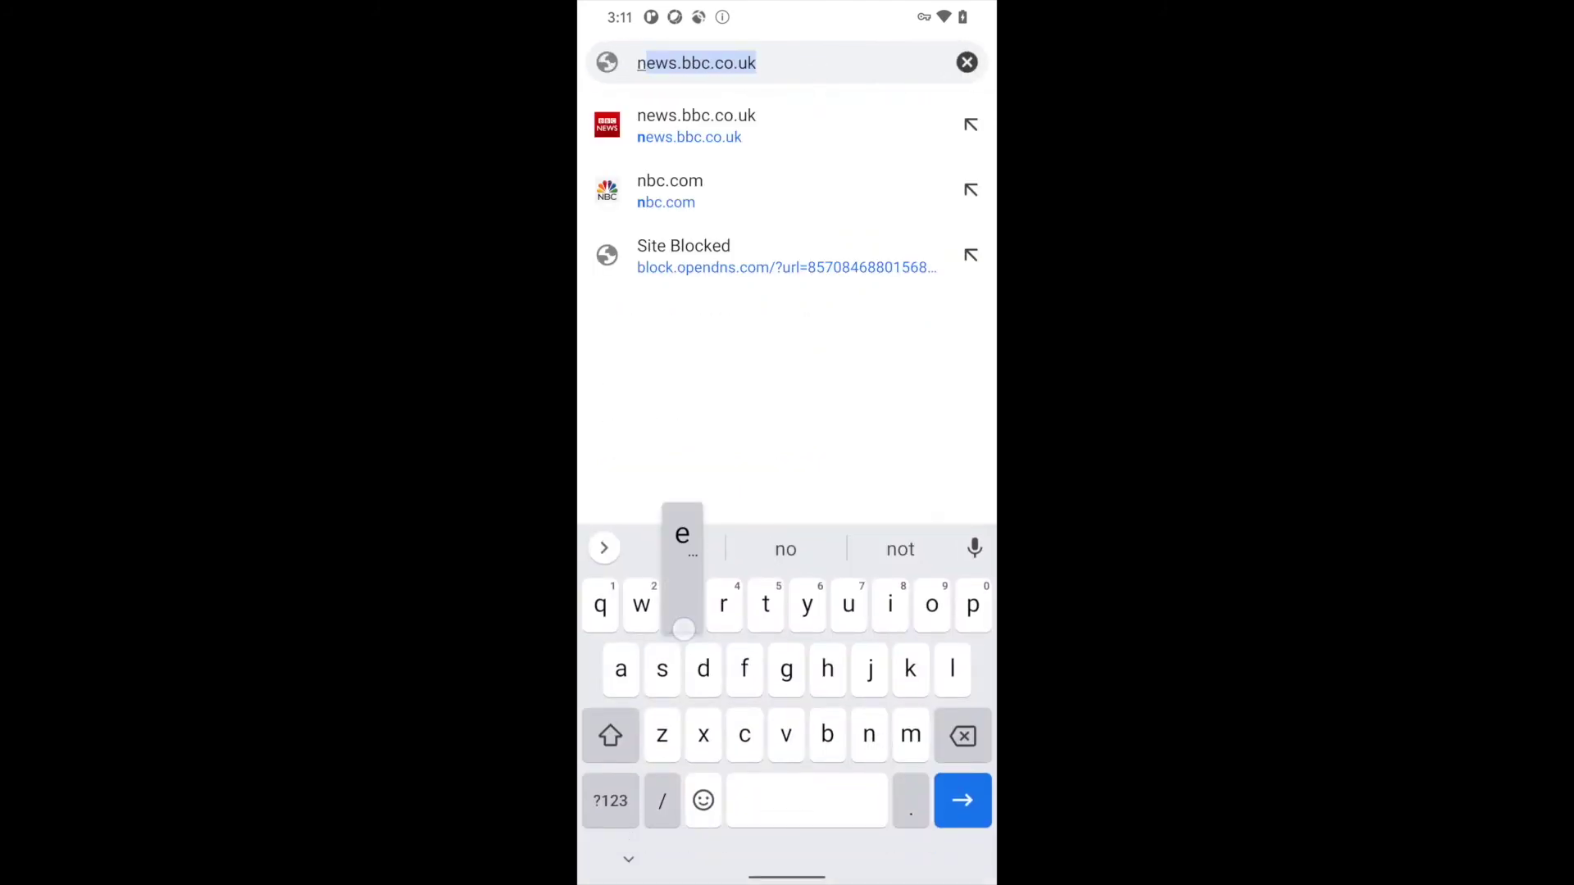
key(Return)
Step: Begin entering chrome:// as the address in Chrome's address bar
click(826, 63)
text(c)
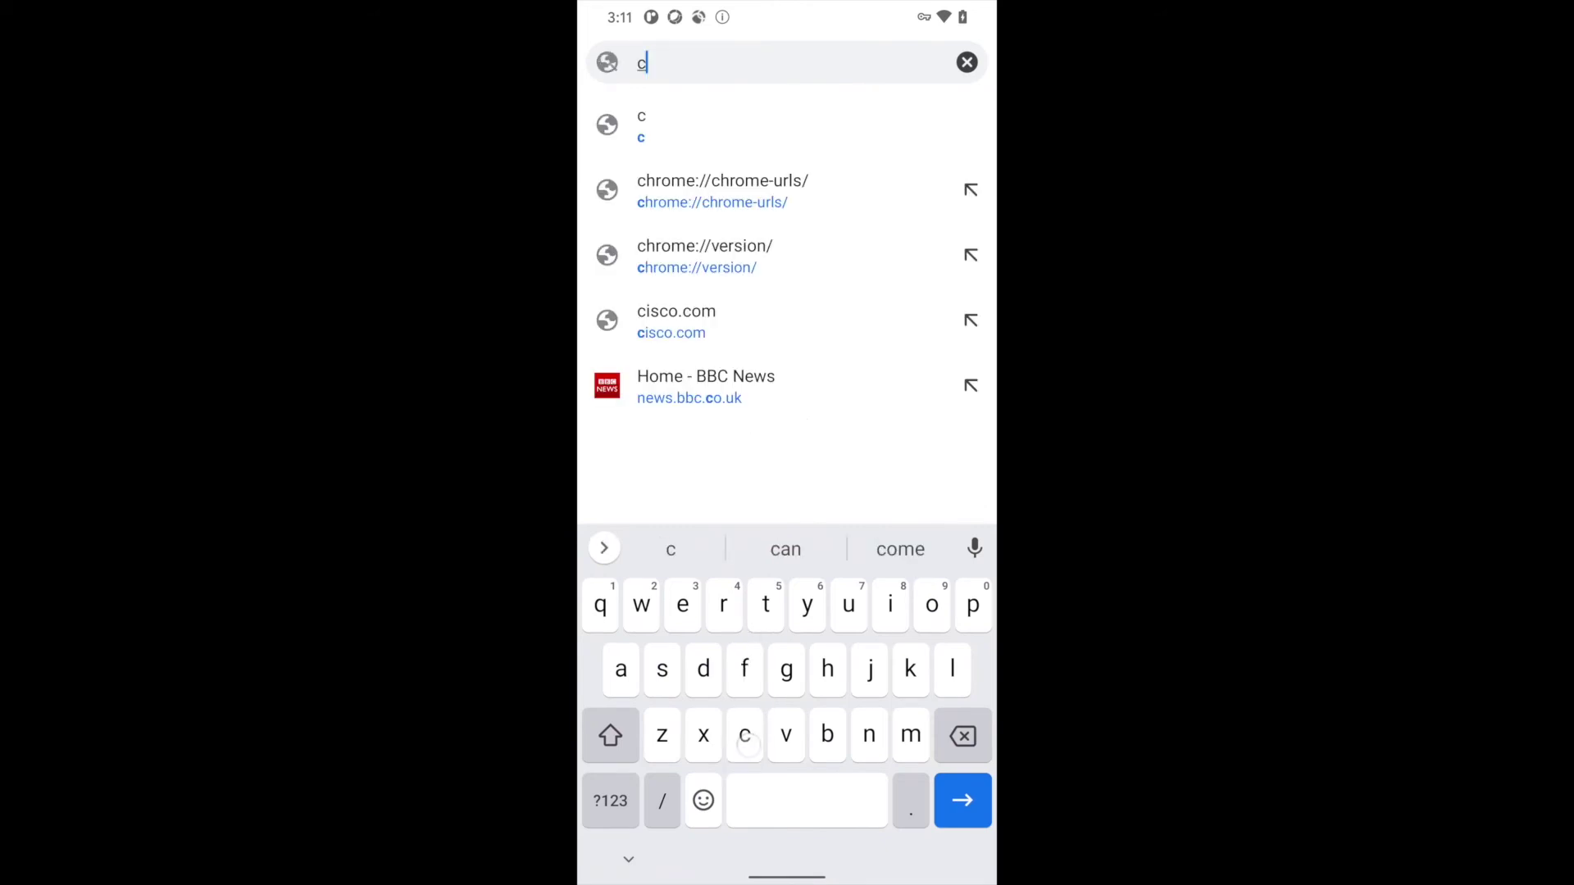
text(hrome)
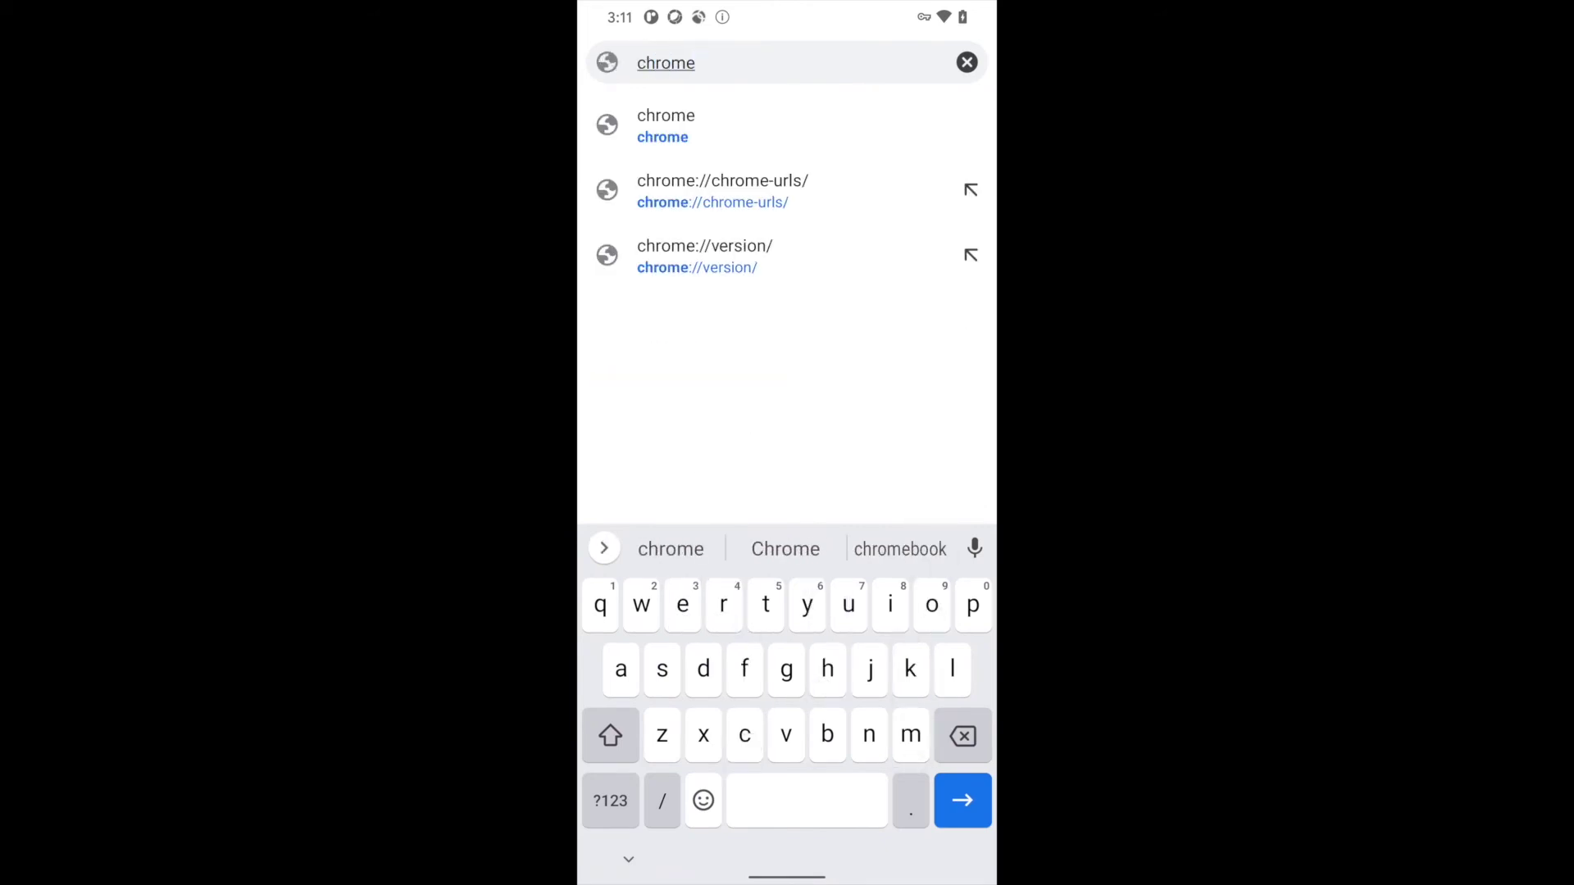
click(610, 801)
text(://)
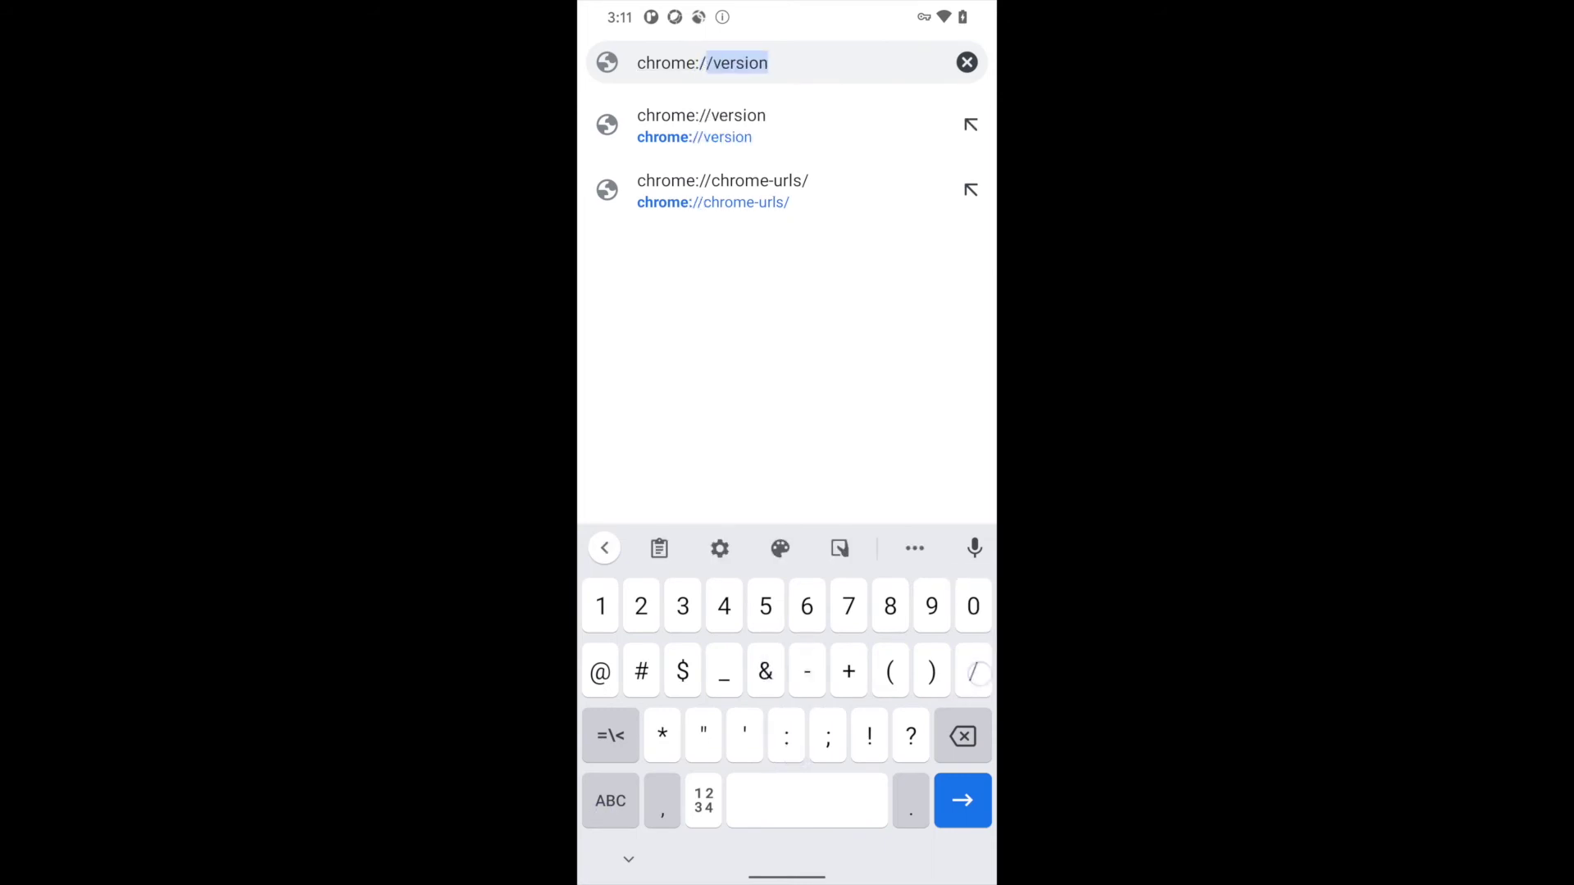
click(610, 801)
Step: Open chrome://policy, expand the URLBlocklist and URLAllowlist values, then enter meraki.com as the address
text(pol)
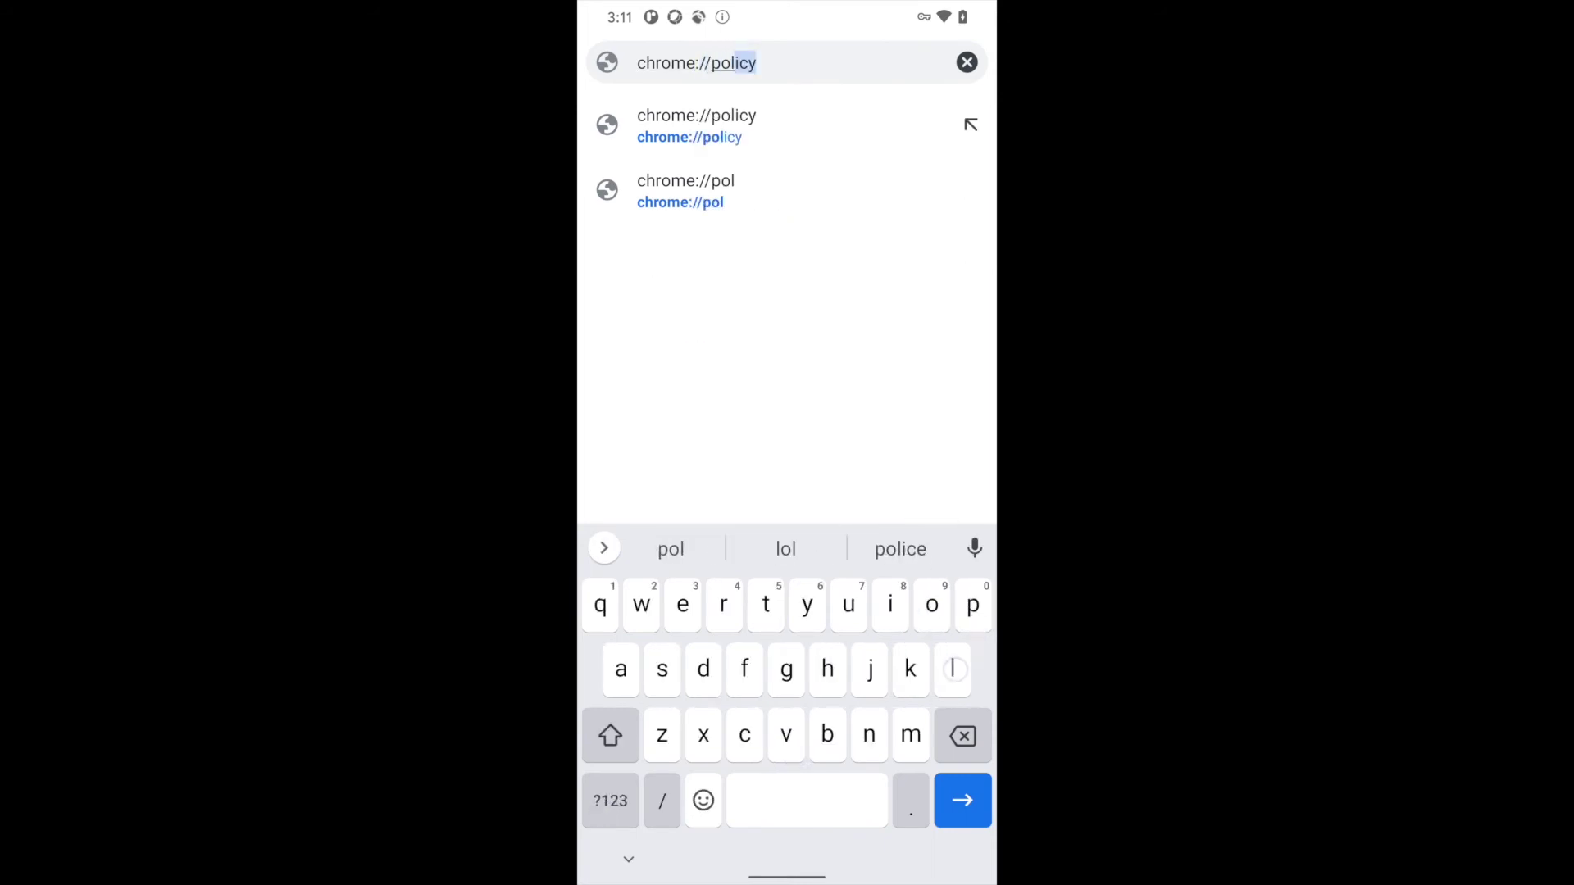
key(Return)
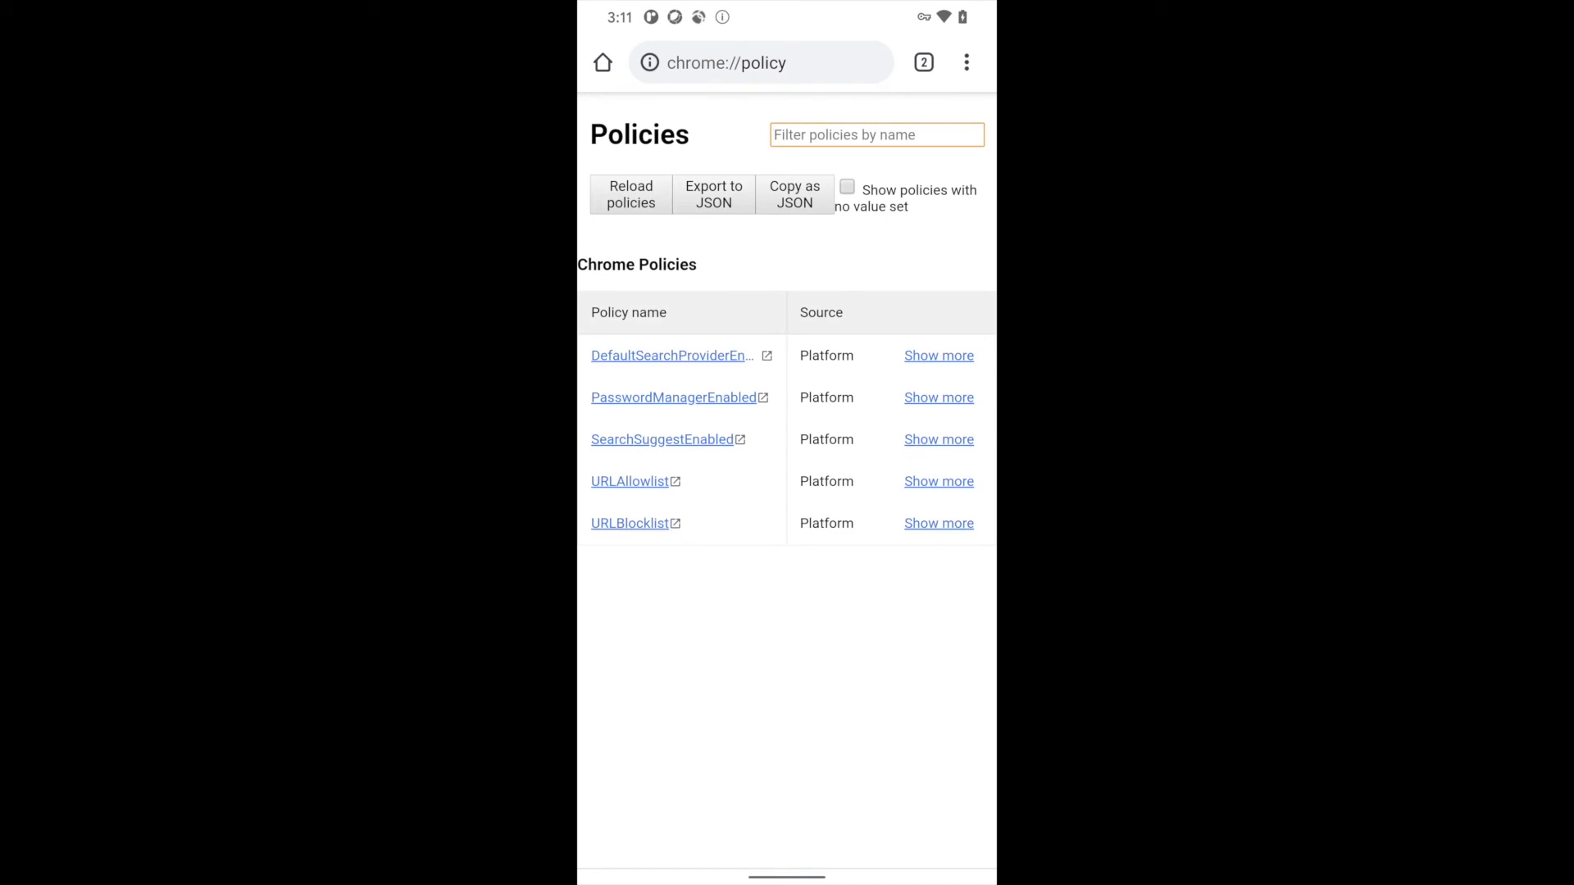
click(938, 523)
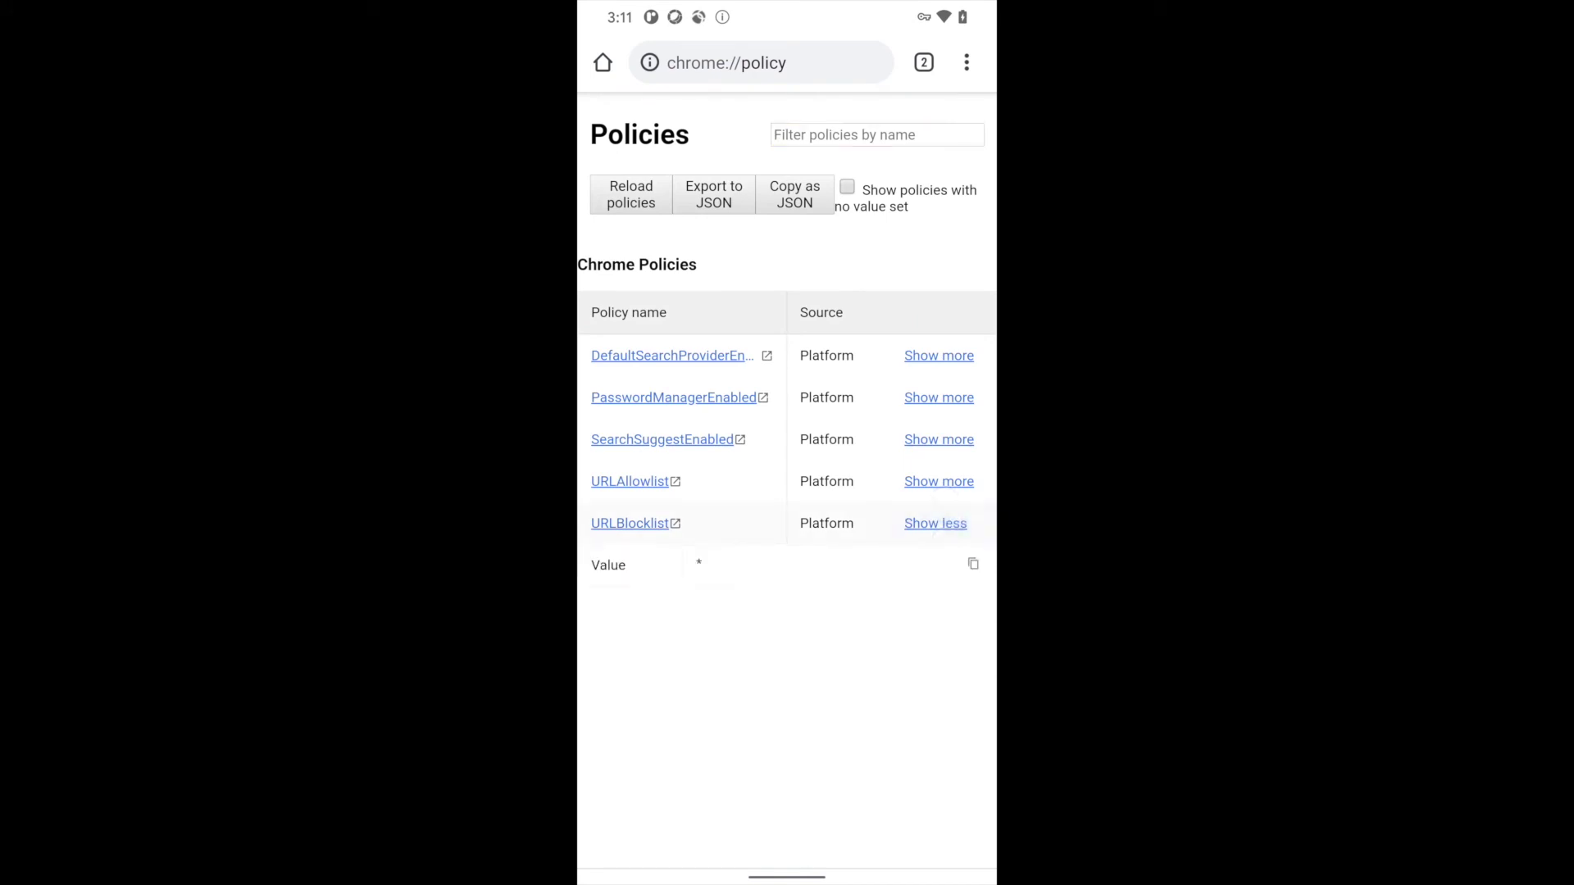
click(939, 482)
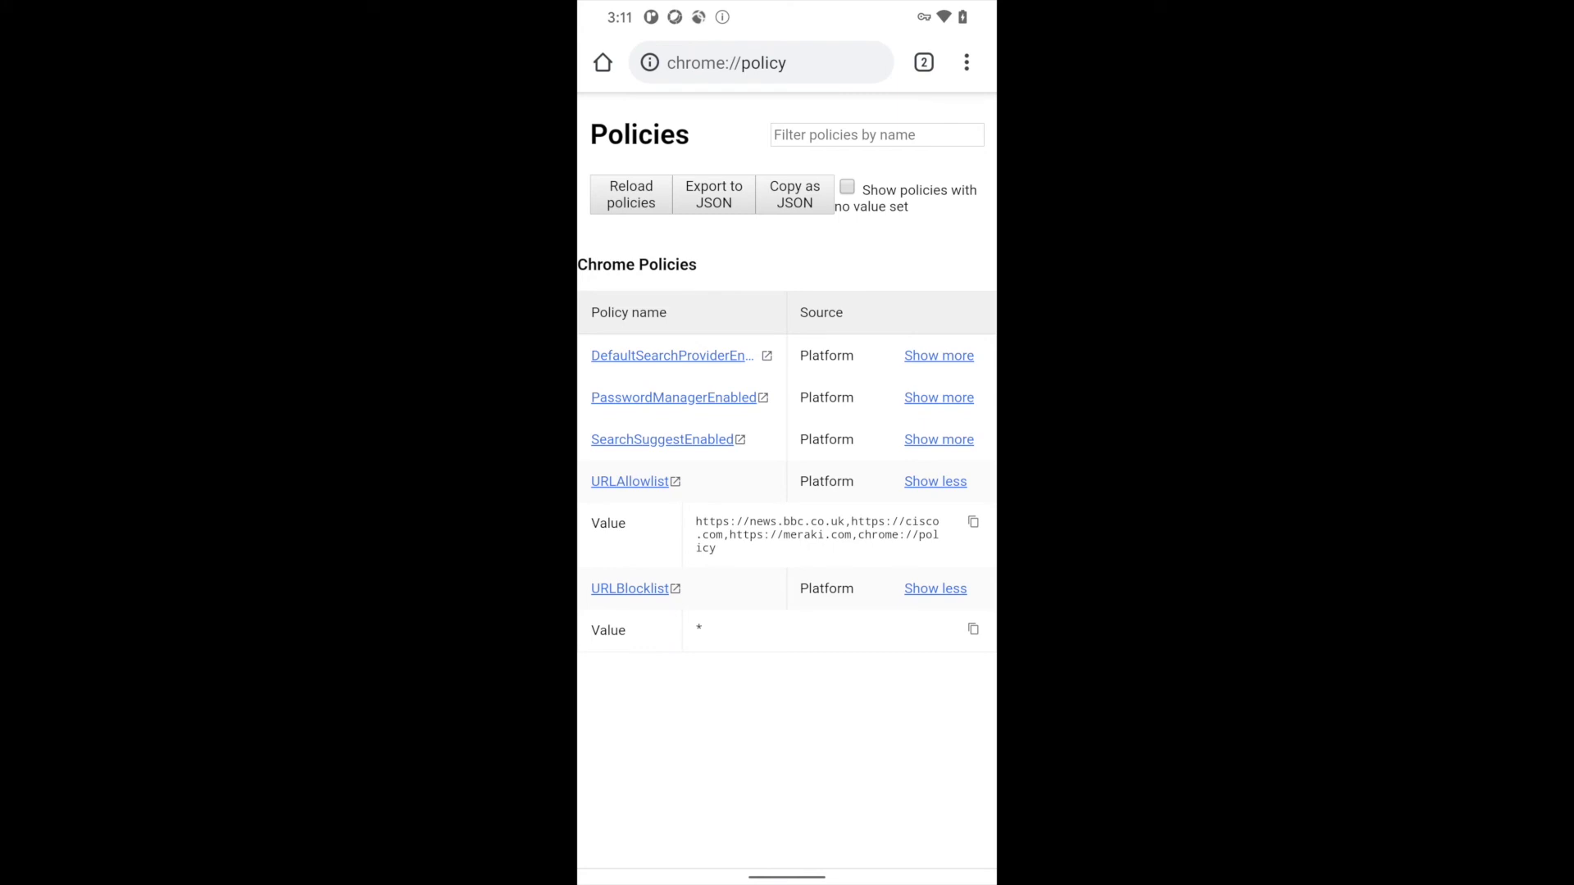
click(819, 67)
text(meraki)
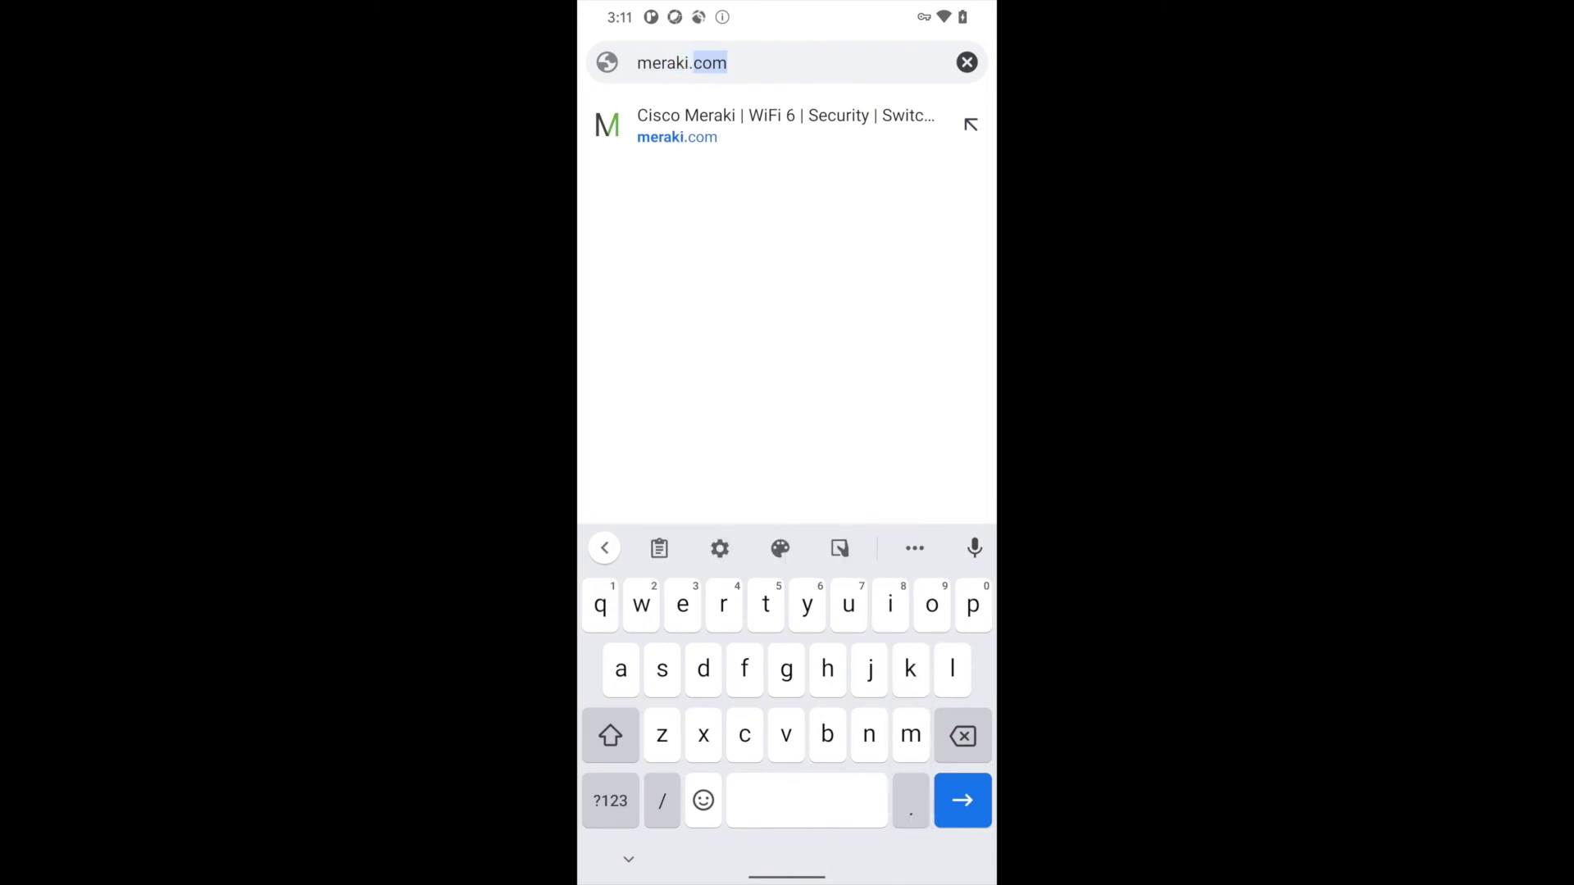
text(.com)
key(Return)
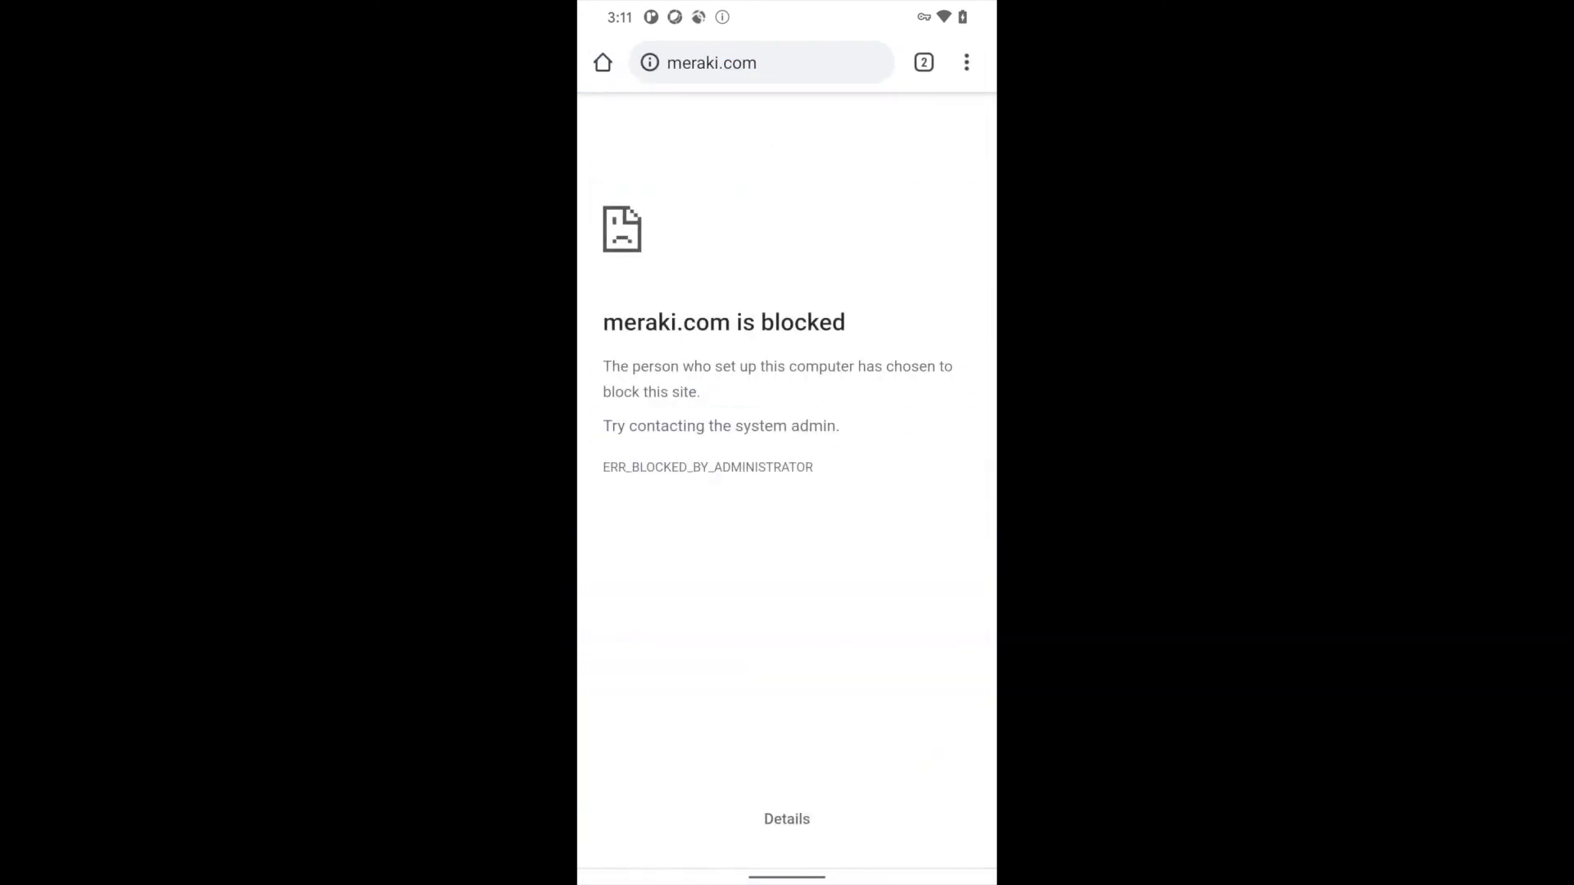
click(712, 62)
text(ht)
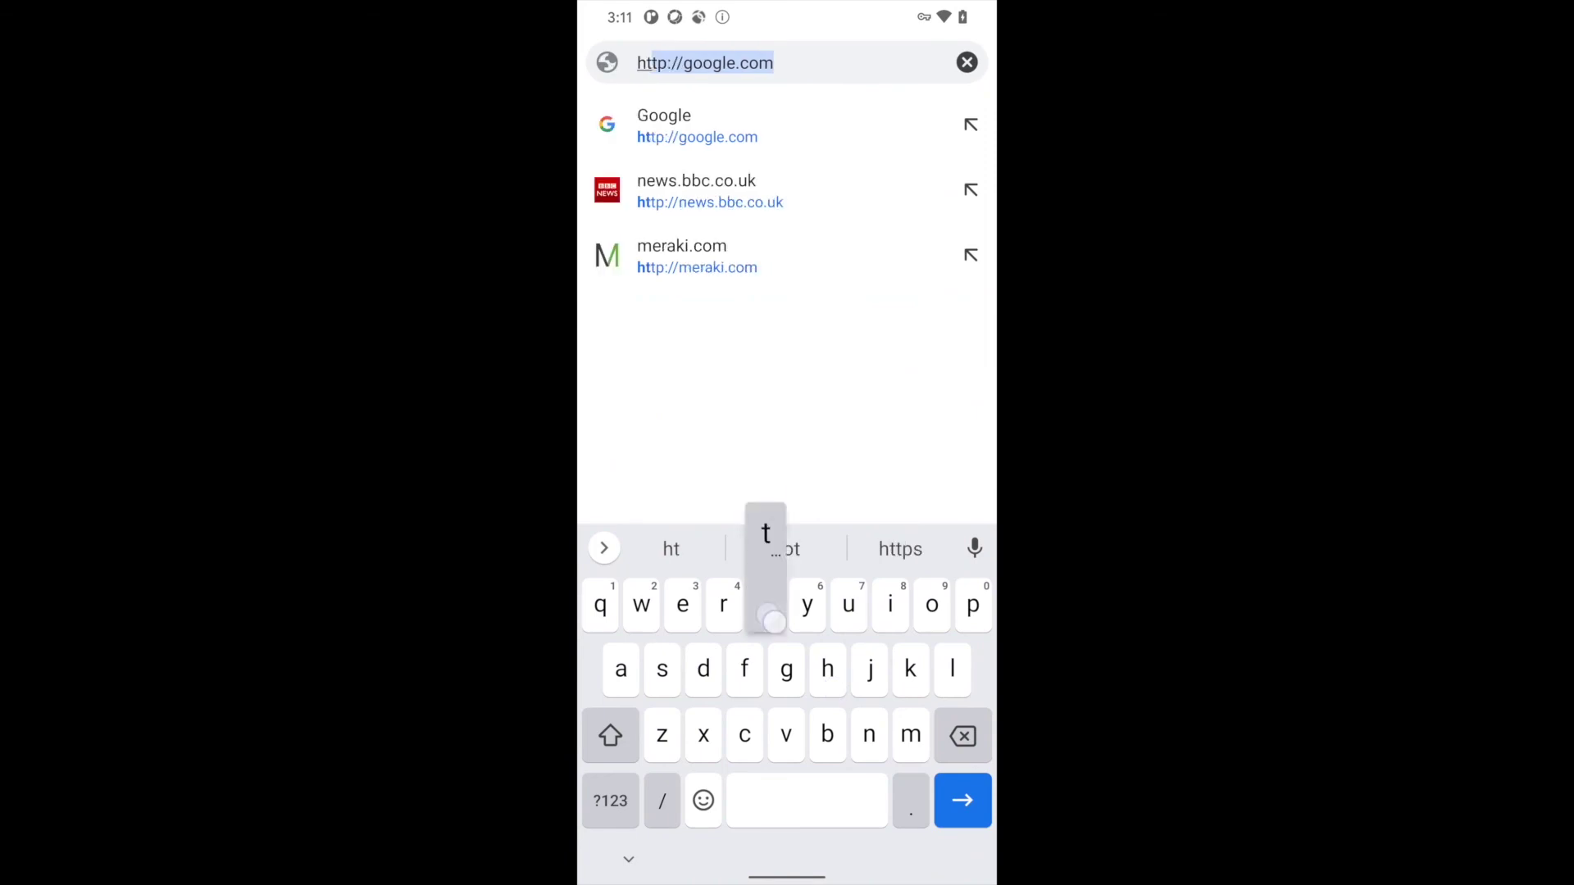
text(tps)
click(610, 801)
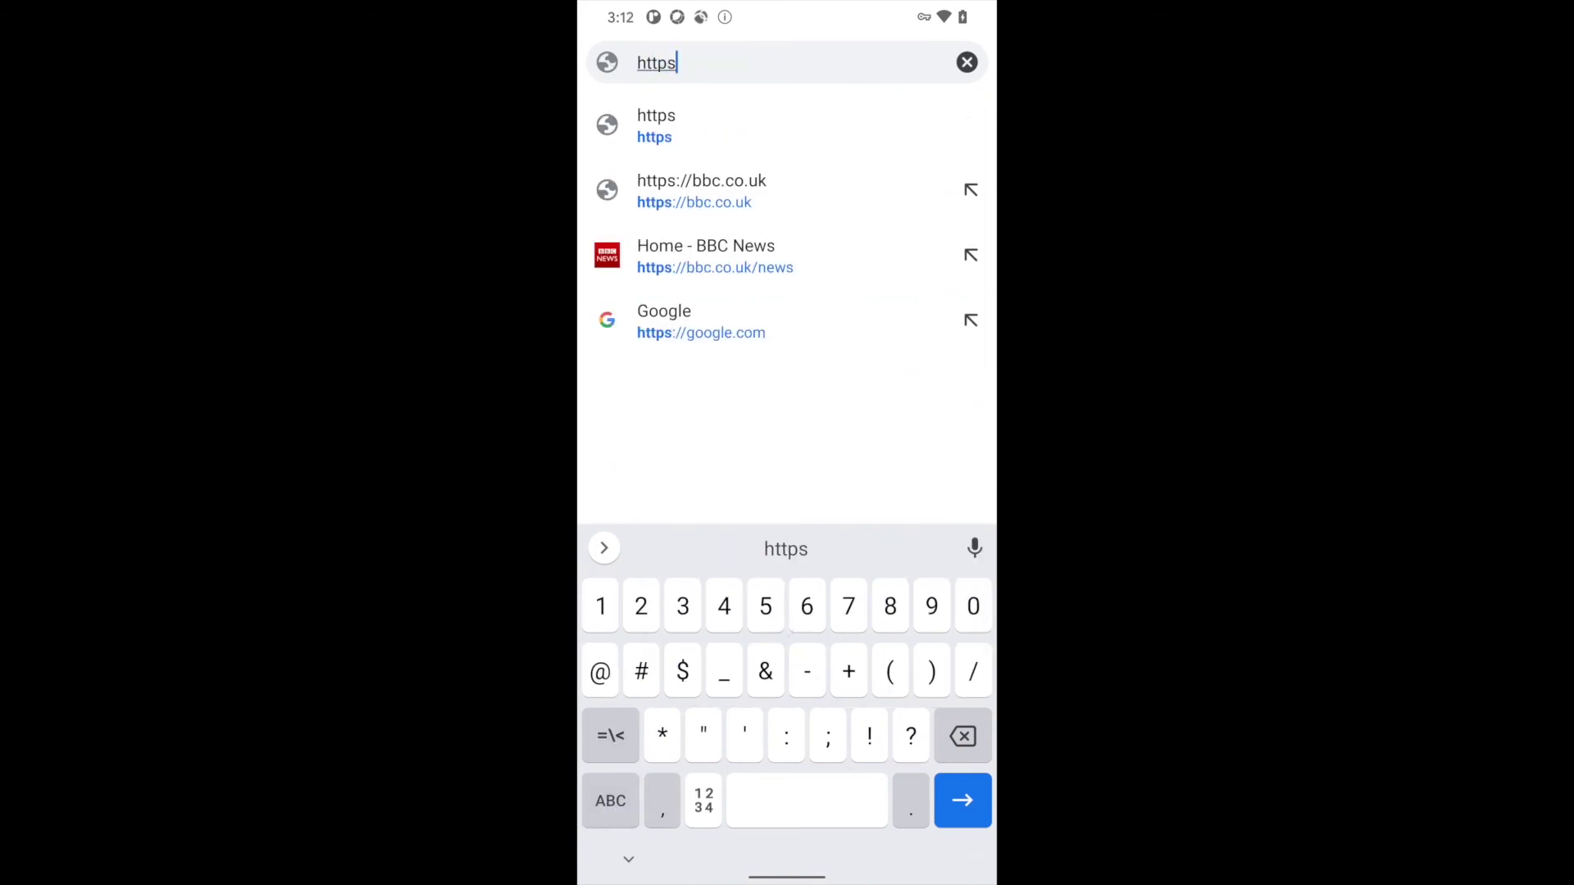
text(://)
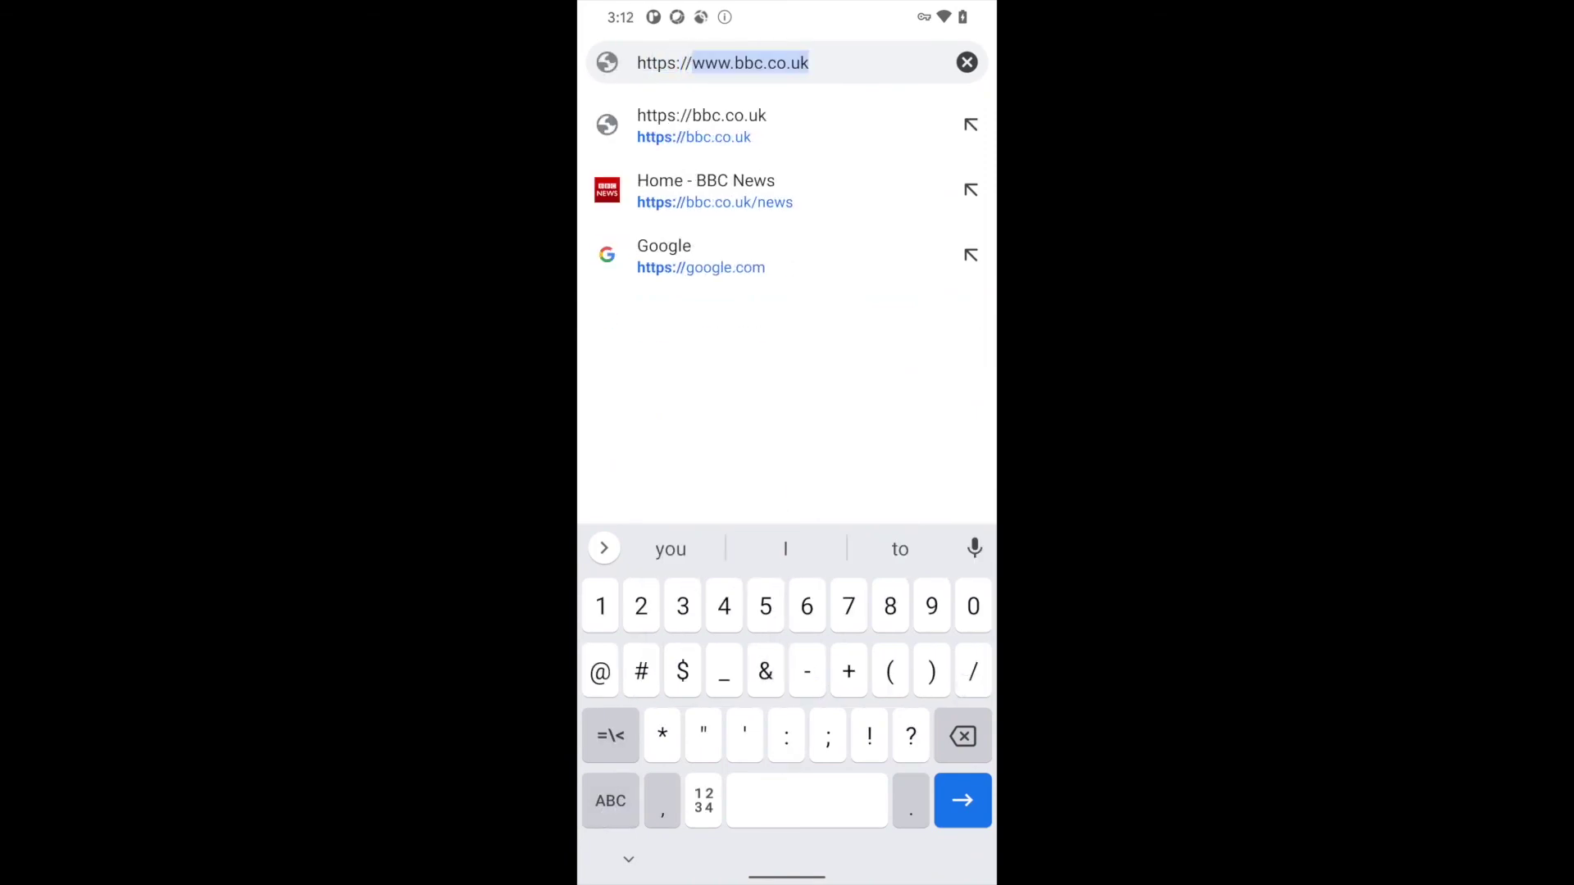
click(610, 802)
text(meraki.cisco.com)
key(Return)
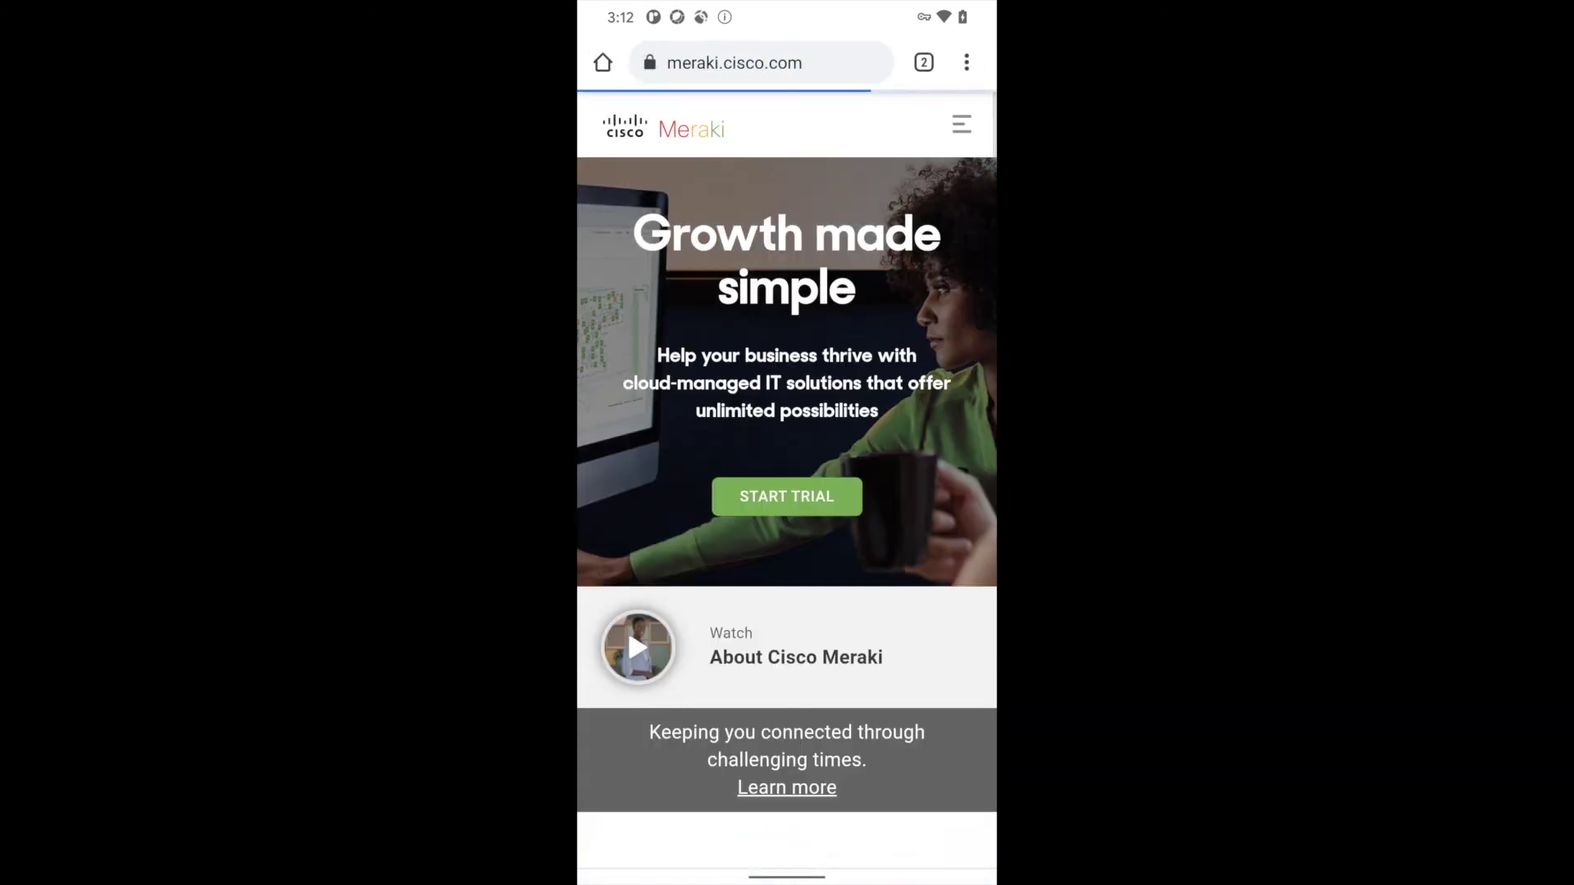